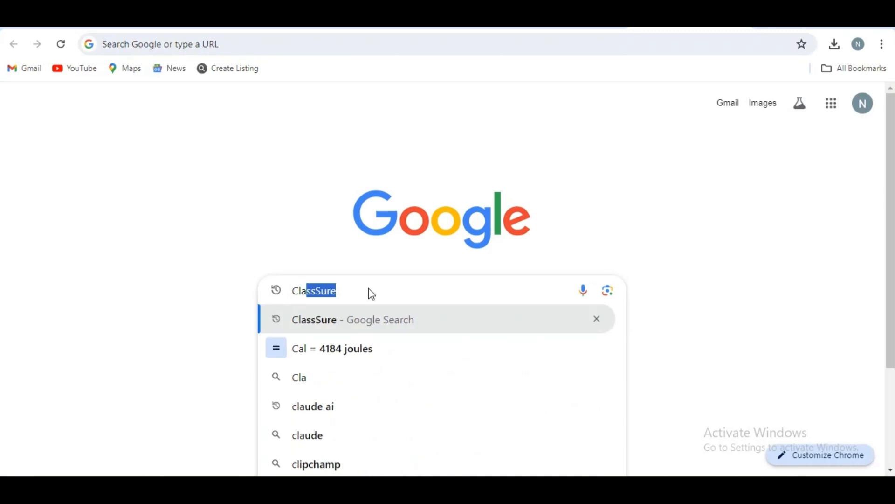
# Search Google for ClassSure and open the site's "Become an instructor" page
pyautogui.press('Right')
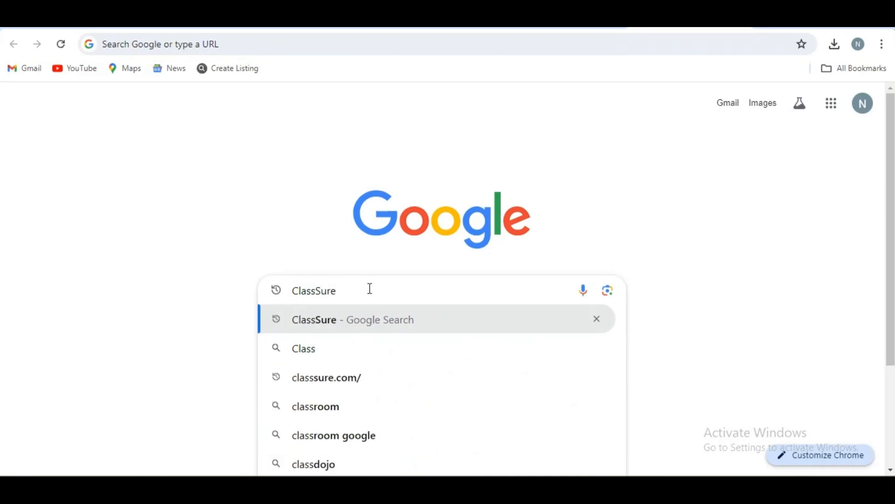
pyautogui.press('Return')
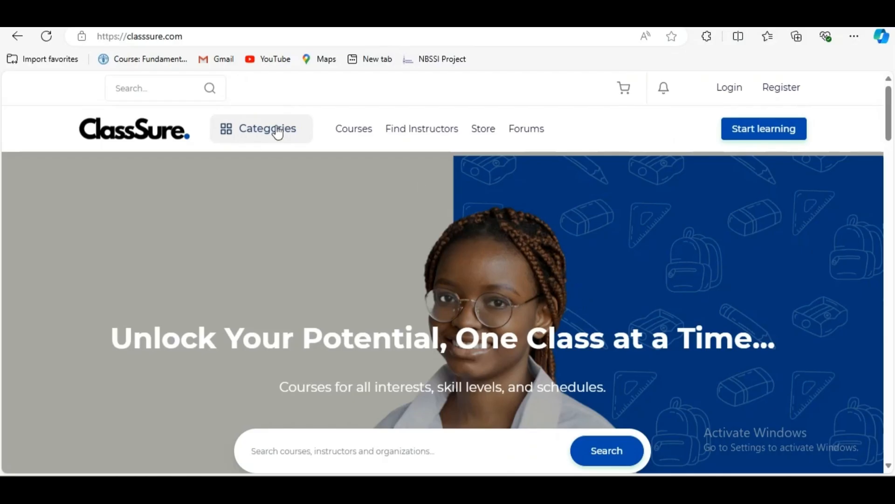
pyautogui.scroll(-15, 413, 258)
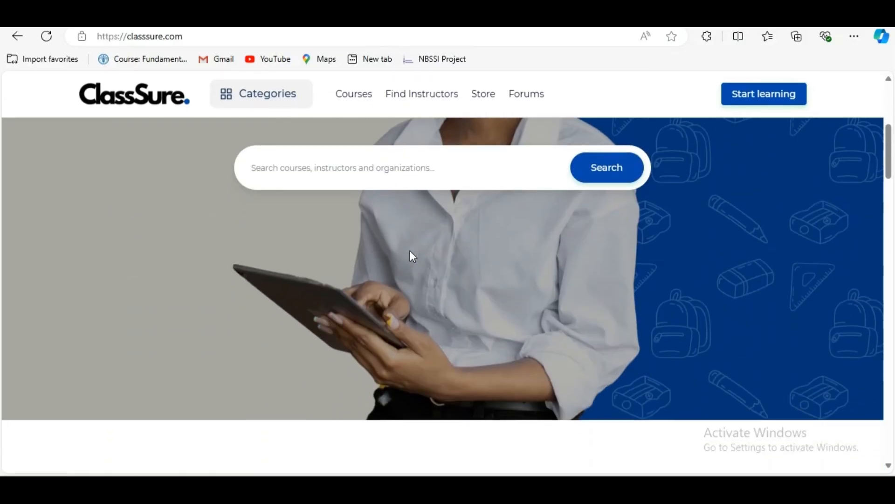
pyautogui.scroll(-20, 413, 257)
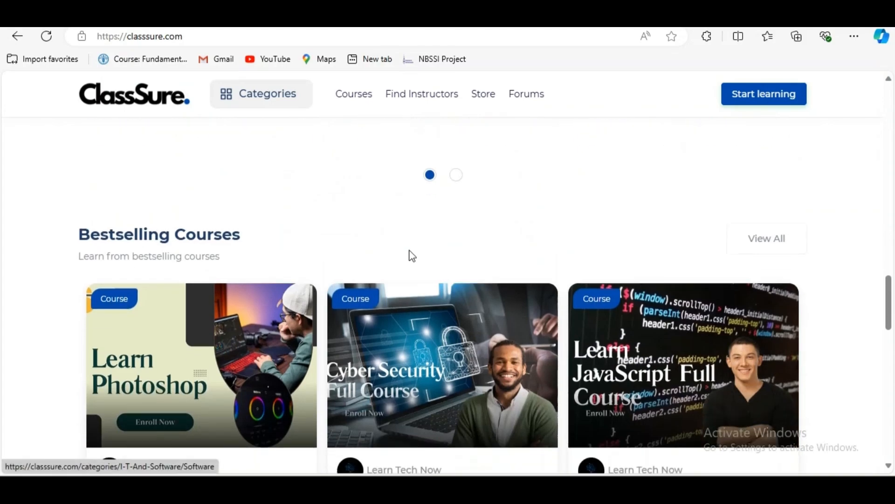
pyautogui.scroll(-10, 413, 258)
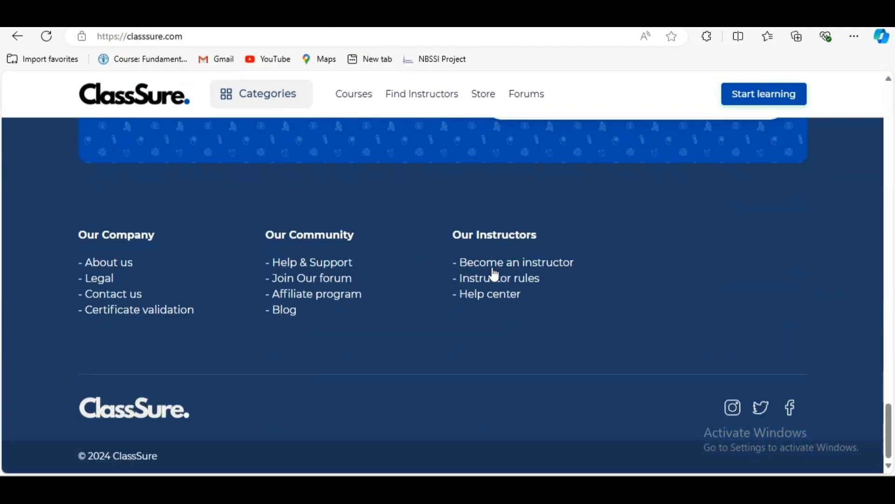
pyautogui.click(545, 268)
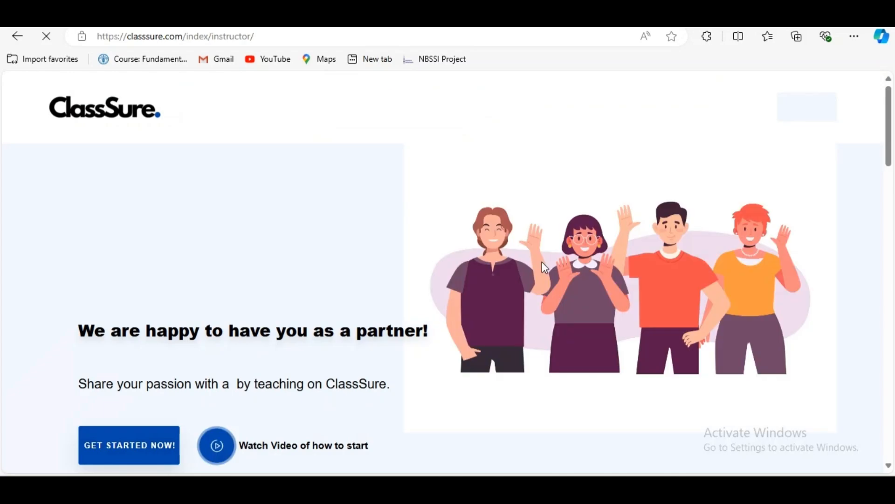
# Examine the instructor page's how-to-begin steps, frequently asked questions and closing call to become an instructor
pyautogui.scroll(-3, 248, 318)
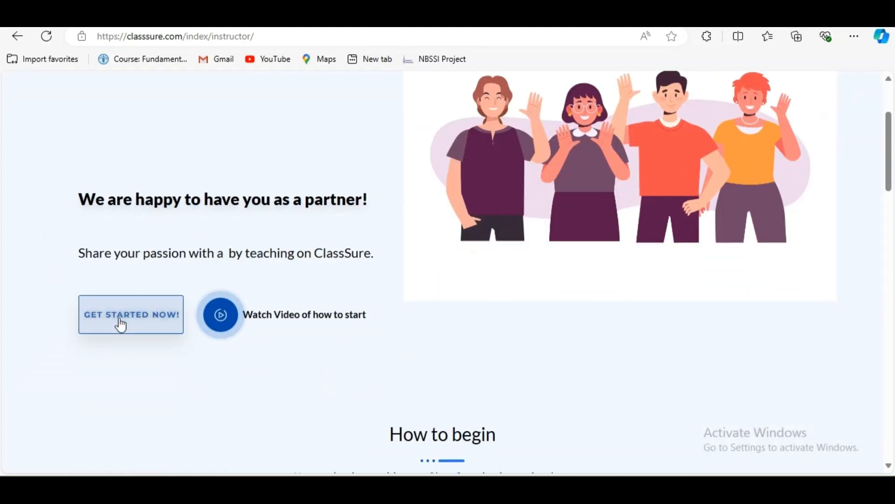
pyautogui.scroll(-1, 455, 374)
pyautogui.scroll(-10, 456, 374)
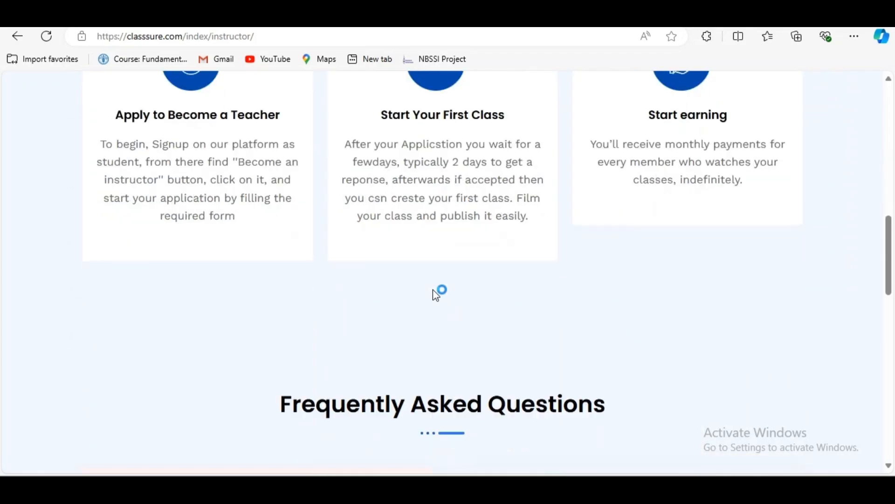
pyautogui.scroll(-9, 434, 289)
pyautogui.scroll(5, 269, 265)
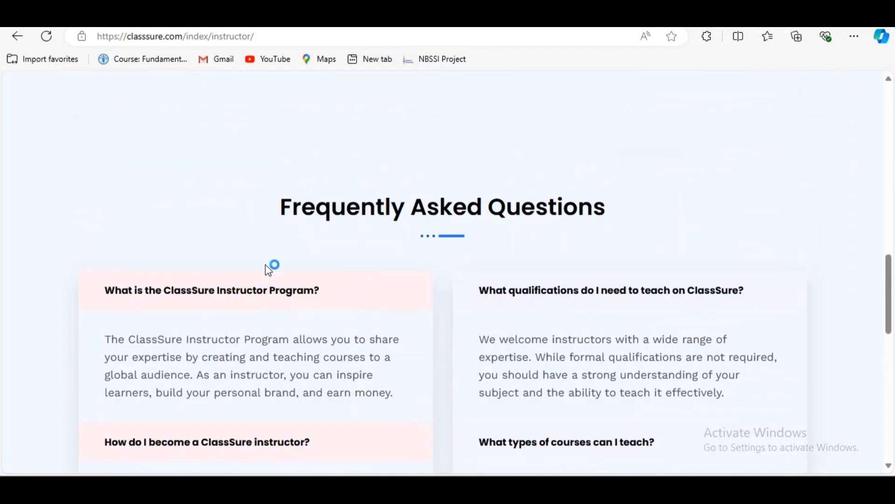
pyautogui.scroll(-1, 275, 205)
pyautogui.tripleClick(489, 148)
pyautogui.scroll(2, 638, 277)
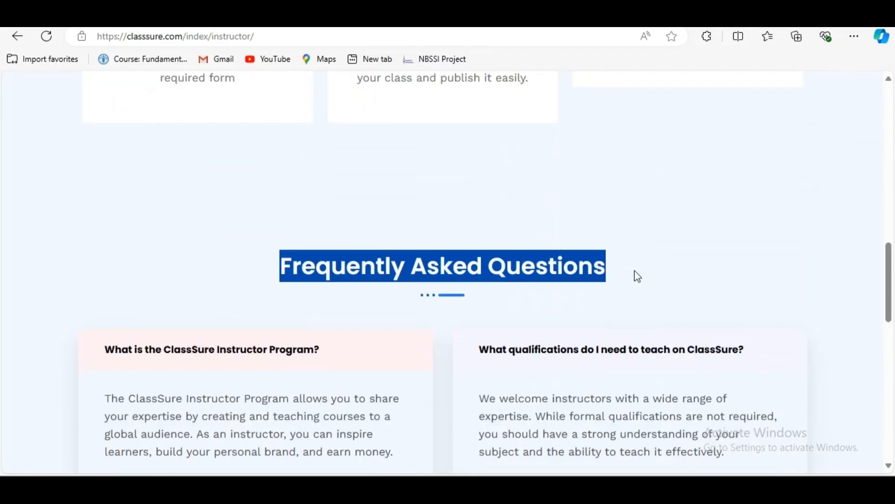
pyautogui.click(639, 277)
pyautogui.scroll(-12, 637, 272)
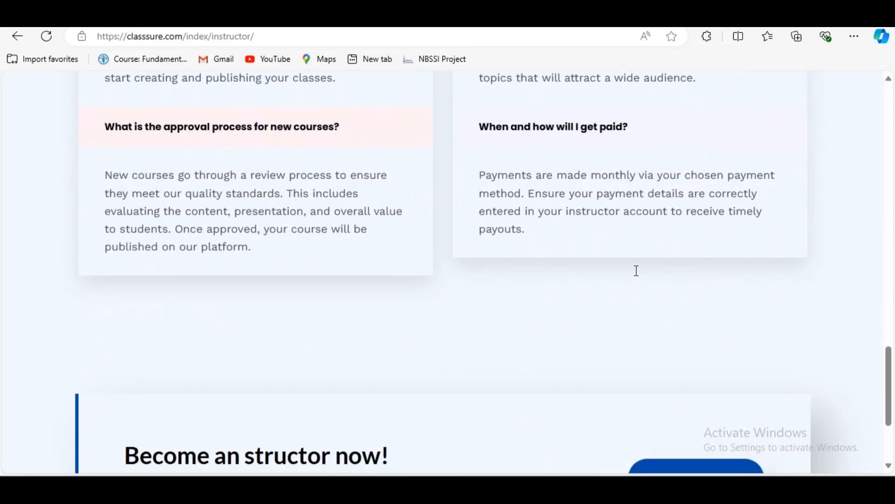
pyautogui.scroll(-2, 638, 270)
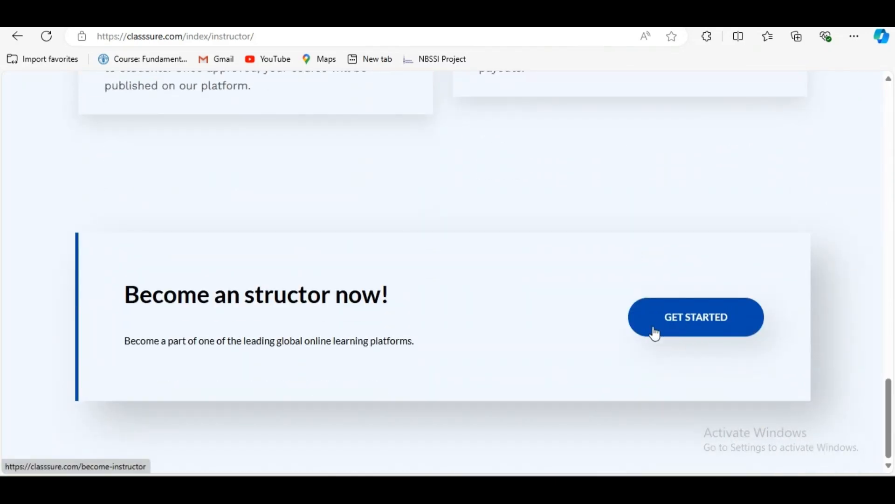
# Start the instructor application using the "Get Started Now!" option under the partner welcome message
pyautogui.scroll(20, 429, 298)
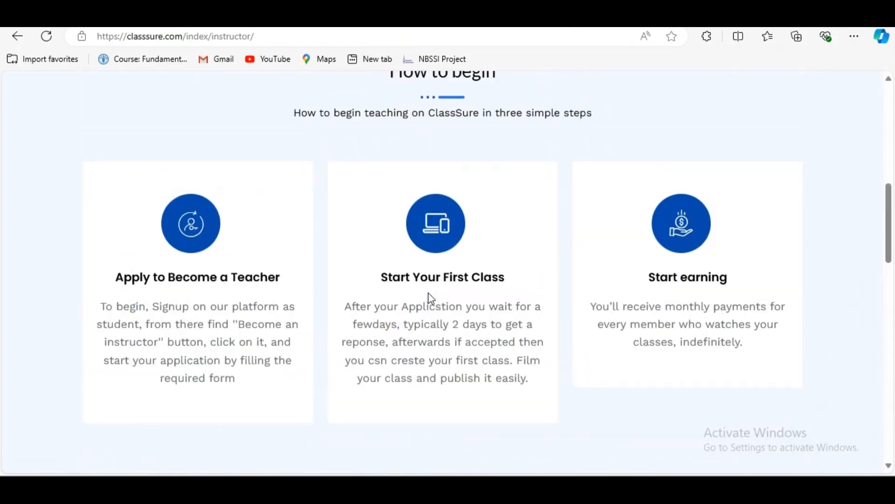
pyautogui.scroll(-4, 95, 303)
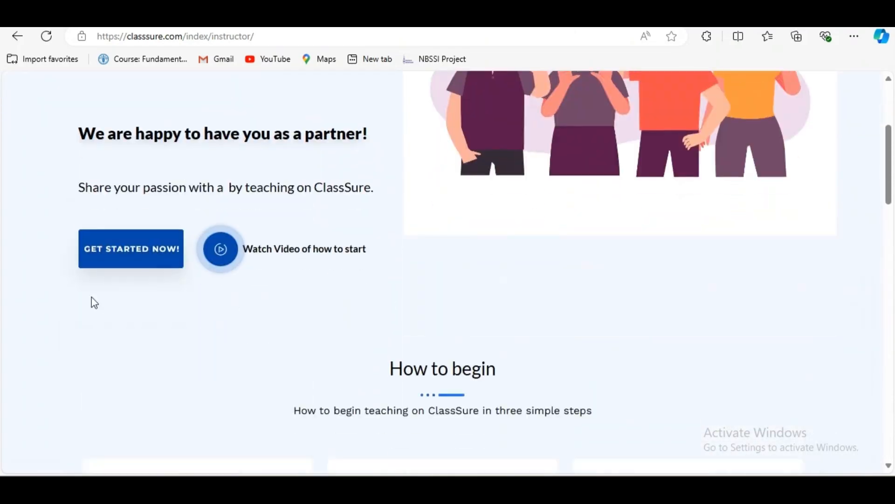
pyautogui.click(130, 265)
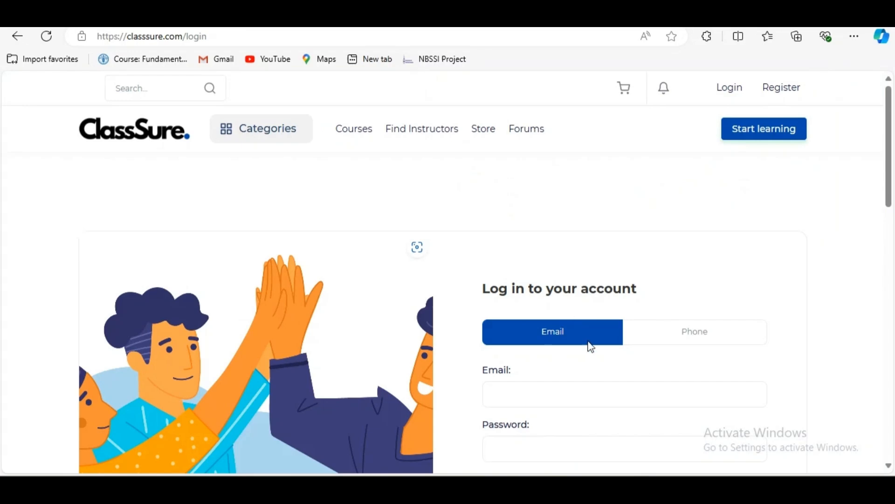
# Examine the login form's email, password and captcha fields and its Google, Facebook and signup alternatives
pyautogui.scroll(-3, 590, 341)
pyautogui.scroll(-2, 605, 375)
pyautogui.scroll(5, 604, 375)
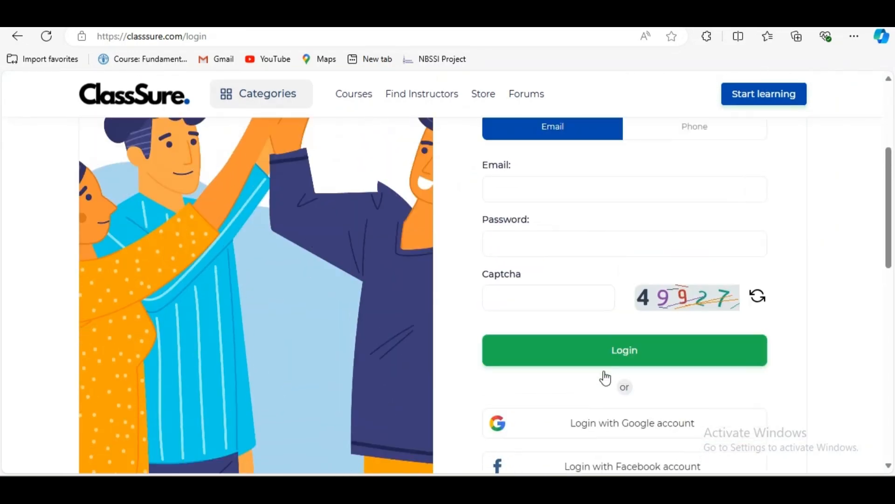
pyautogui.scroll(-2, 607, 377)
pyautogui.scroll(2, 604, 375)
pyautogui.scroll(-3, 604, 376)
pyautogui.scroll(-4, 607, 377)
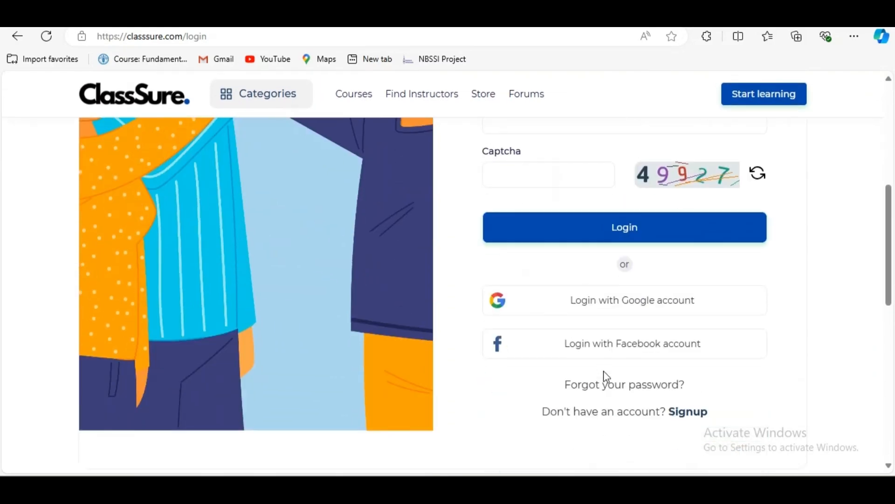
pyautogui.scroll(5, 596, 314)
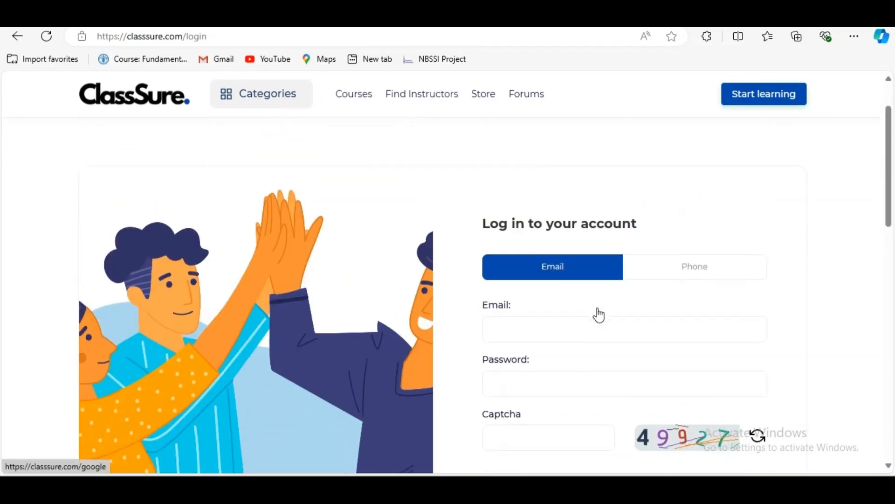
pyautogui.scroll(-2, 678, 328)
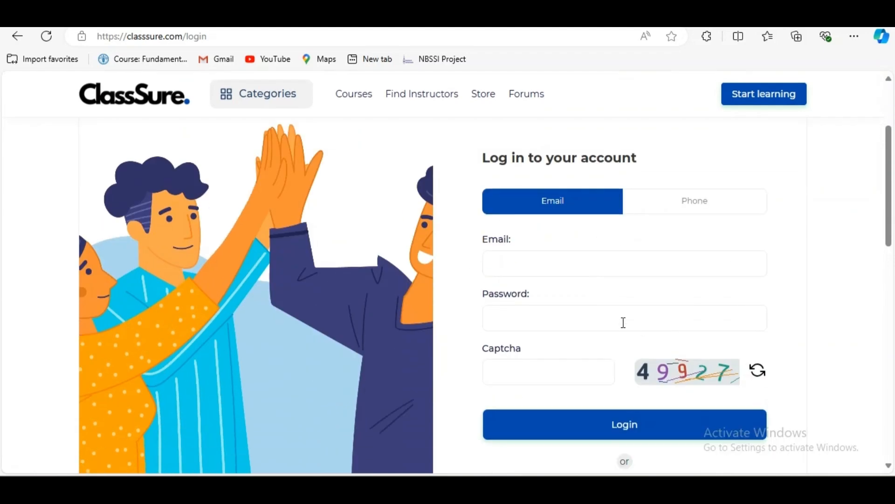
# Open the account registration page for new ClassSure members
pyautogui.scroll(3, 725, 350)
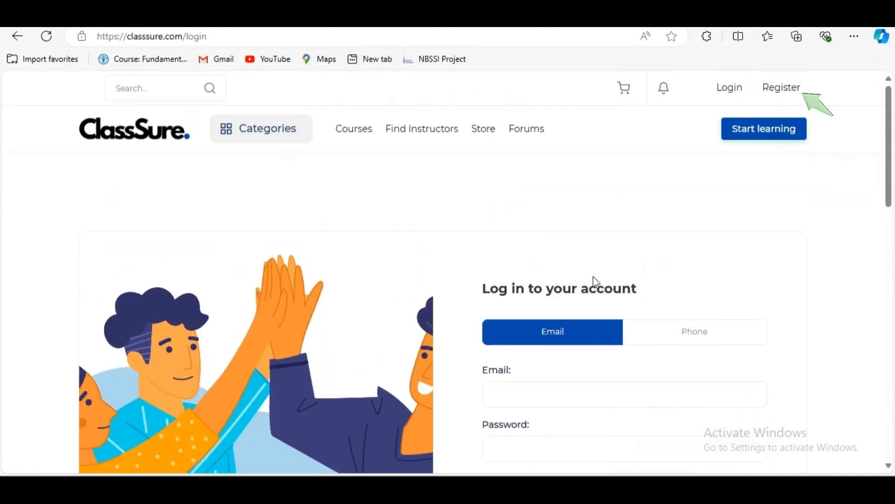
pyautogui.click(783, 96)
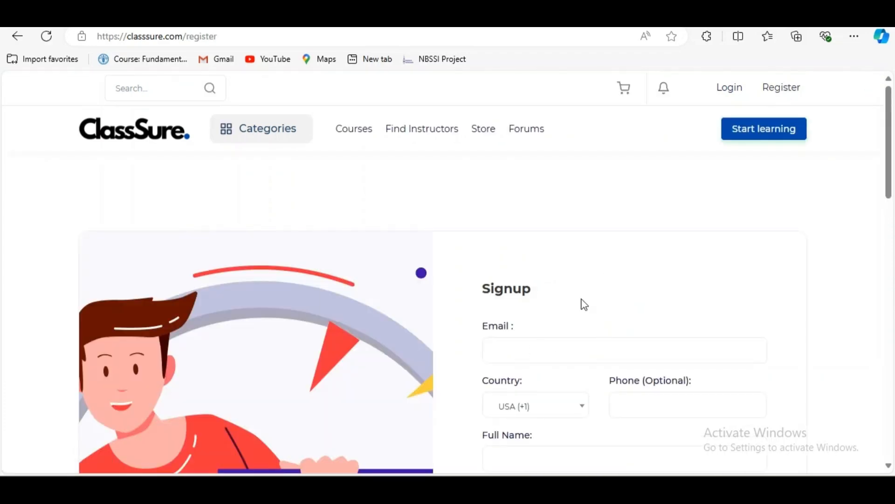
# Examine the signup form's contact, name, password, time zone, referral code and captcha fields, plus the terms checkbox
pyautogui.scroll(-10, 546, 305)
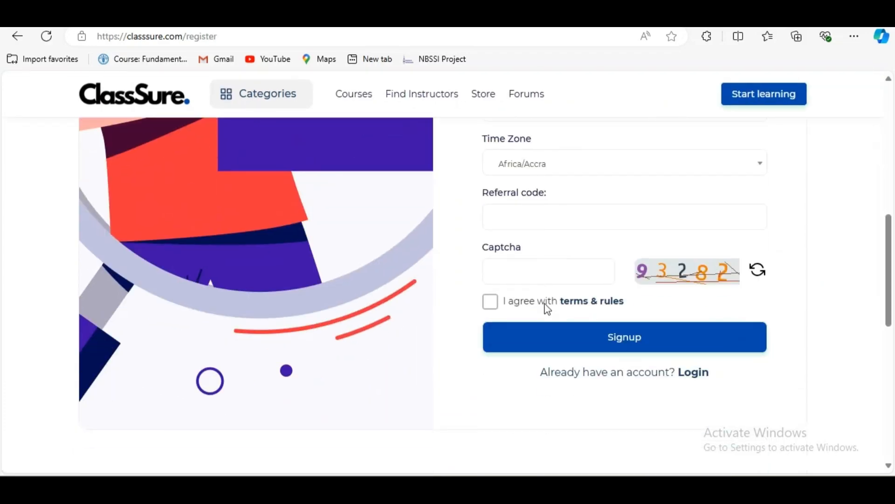
pyautogui.scroll(-3, 560, 334)
pyautogui.scroll(12, 559, 336)
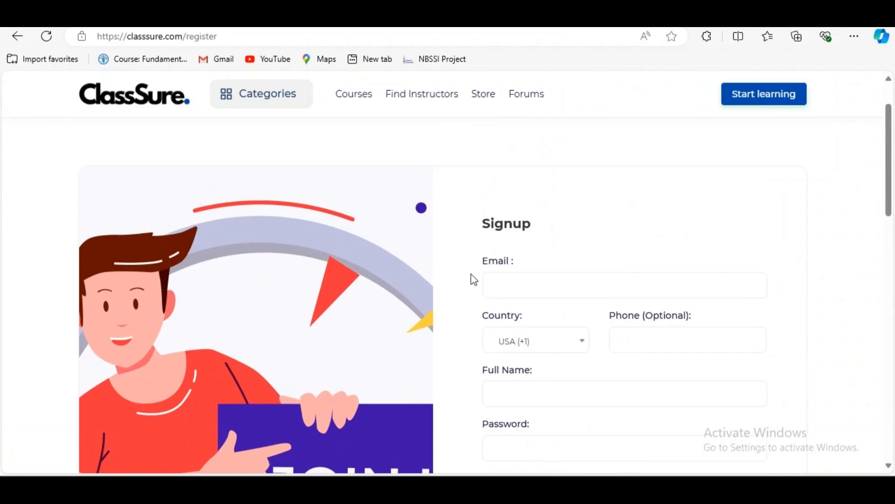
pyautogui.click(594, 296)
pyautogui.scroll(-3, 601, 307)
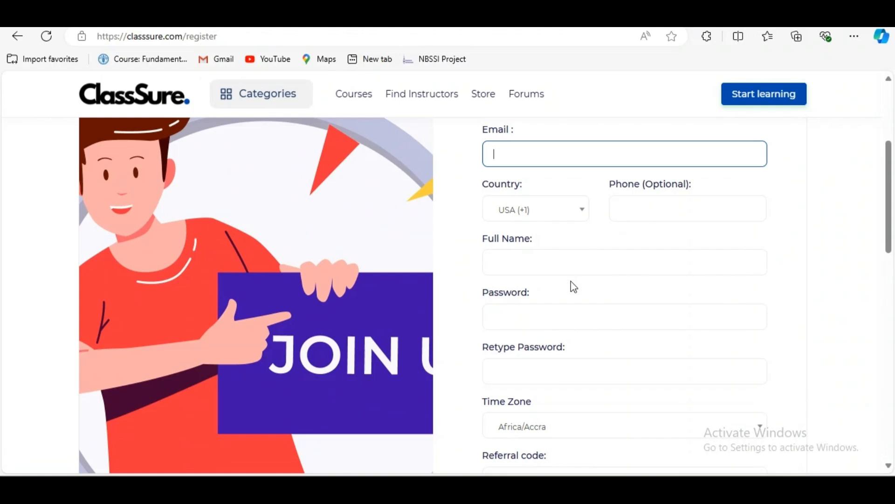
pyautogui.click(502, 269)
pyautogui.click(792, 240)
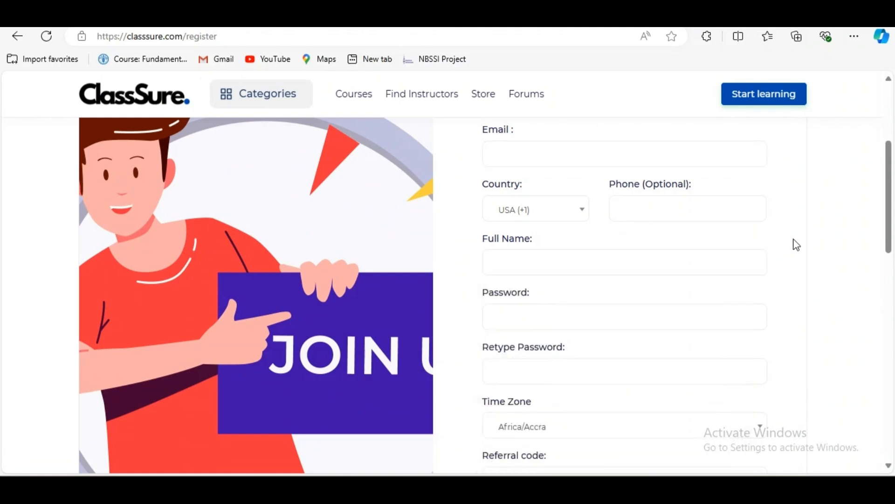
pyautogui.scroll(-1, 560, 332)
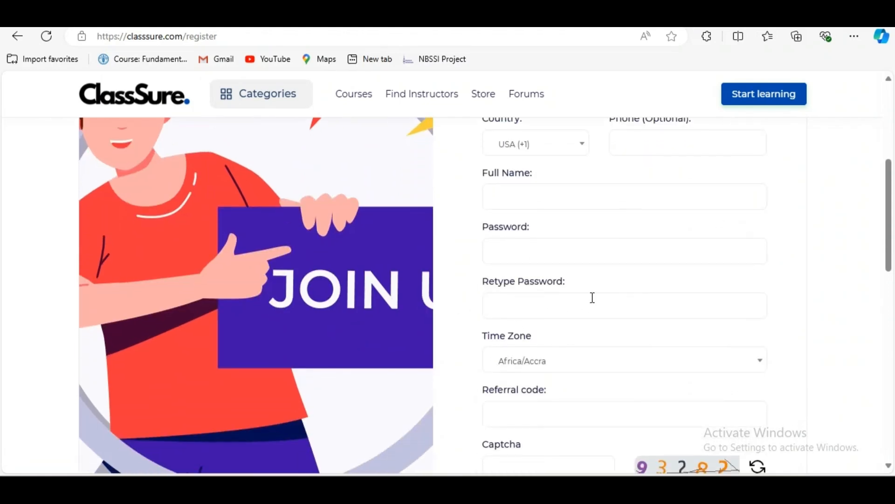
pyautogui.scroll(-1, 582, 351)
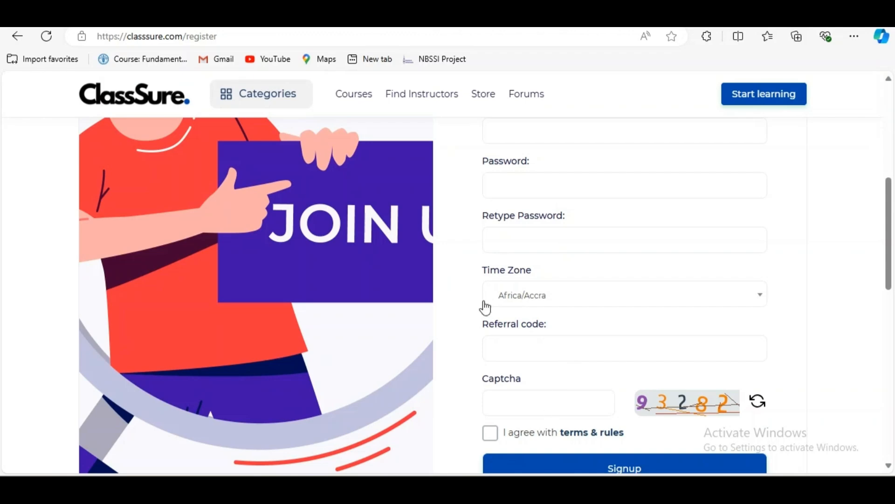
pyautogui.scroll(2, 516, 250)
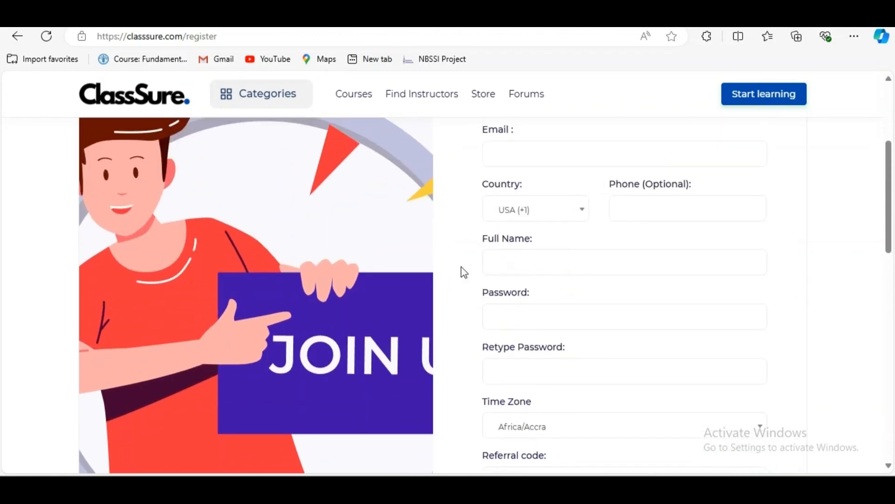
pyautogui.scroll(1, 532, 259)
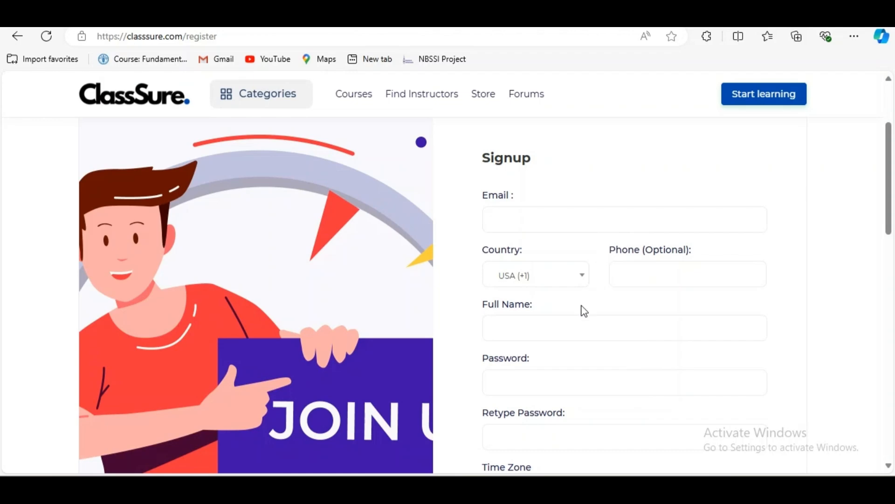
pyautogui.scroll(-3, 638, 344)
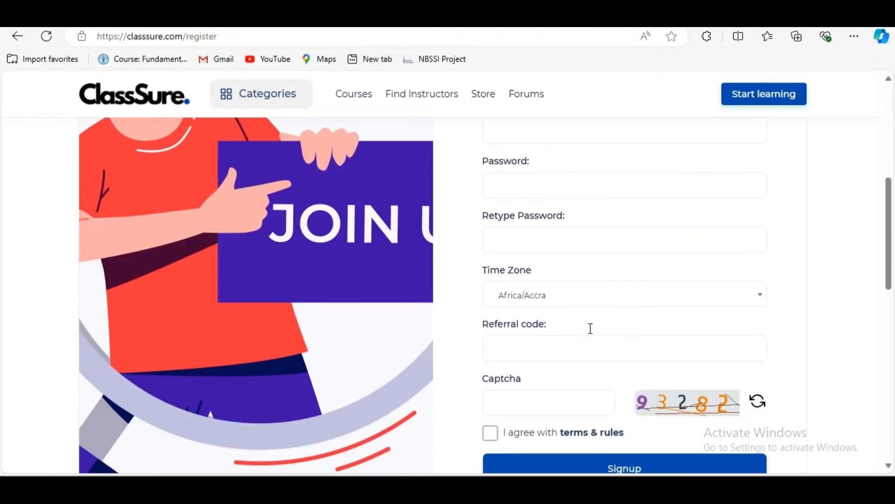
pyautogui.scroll(-2, 548, 242)
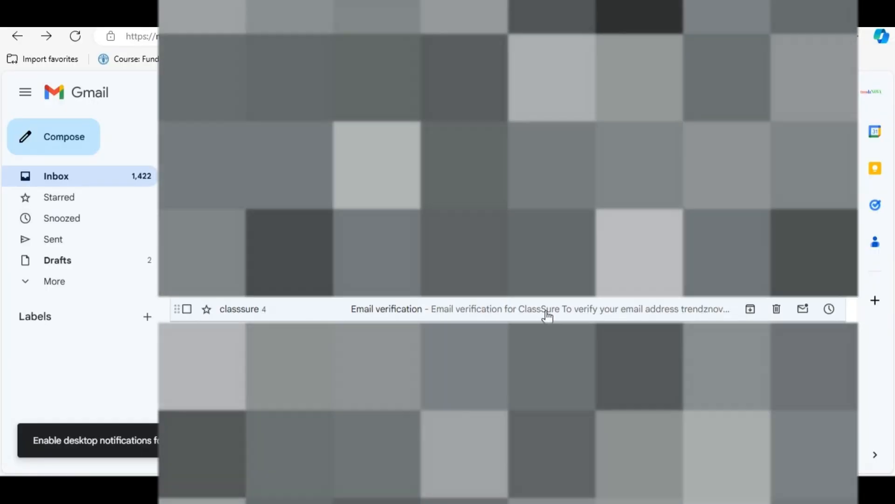
# In the Gmail inbox, open the ClassSure email verification message and check the verification code
pyautogui.click(546, 316)
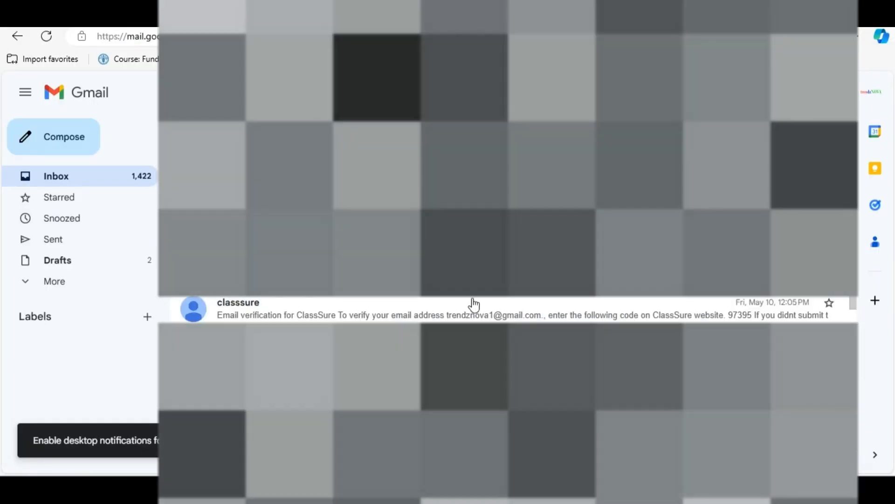
pyautogui.click(525, 314)
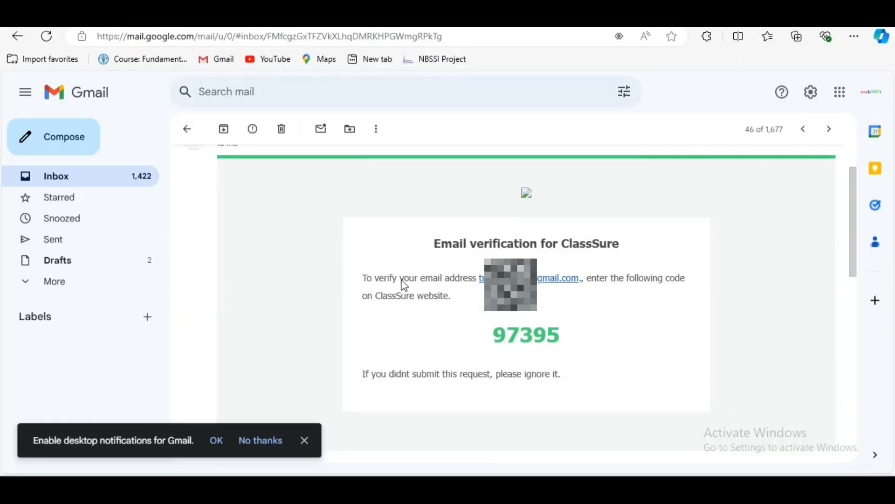
pyautogui.doubleClick(566, 340)
pyautogui.click(469, 341)
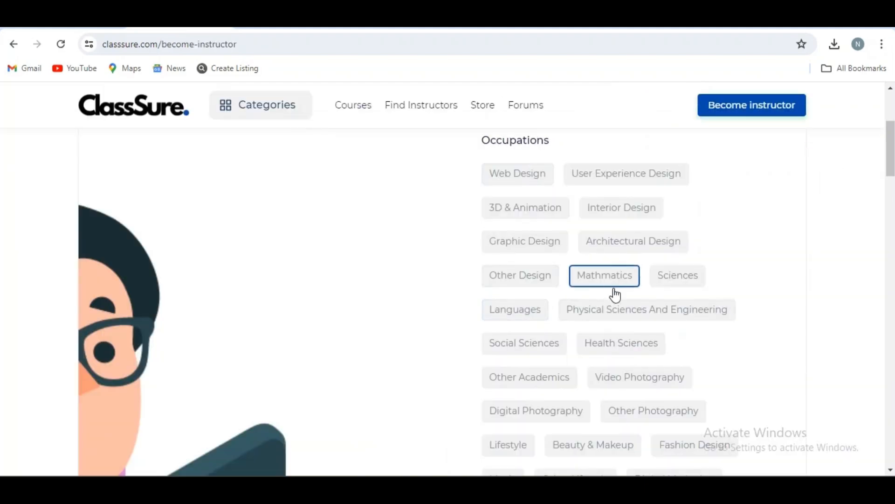
# Select "Mathmatics" as an occupation in the ClassSure instructor application
pyautogui.click(607, 274)
pyautogui.scroll(-2, 620, 345)
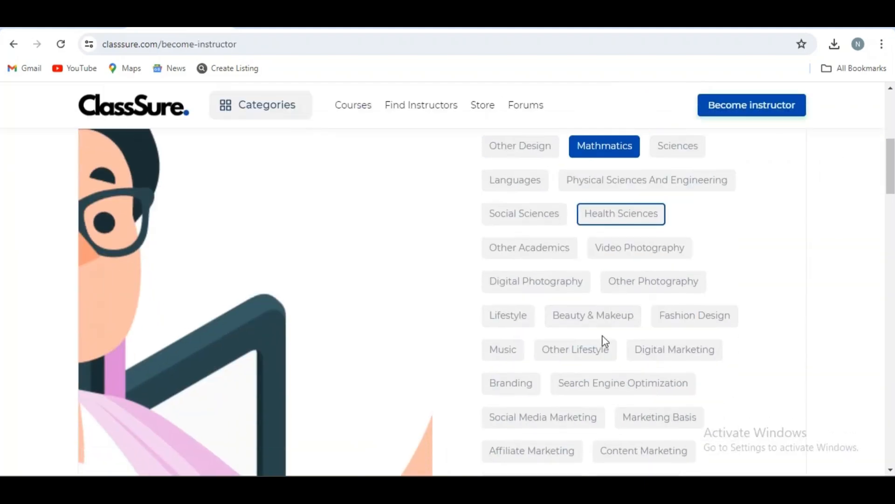
# Add "Network and Security" to the selected occupations in the instructor application
pyautogui.click(559, 319)
pyautogui.click(600, 353)
pyautogui.scroll(-6, 615, 383)
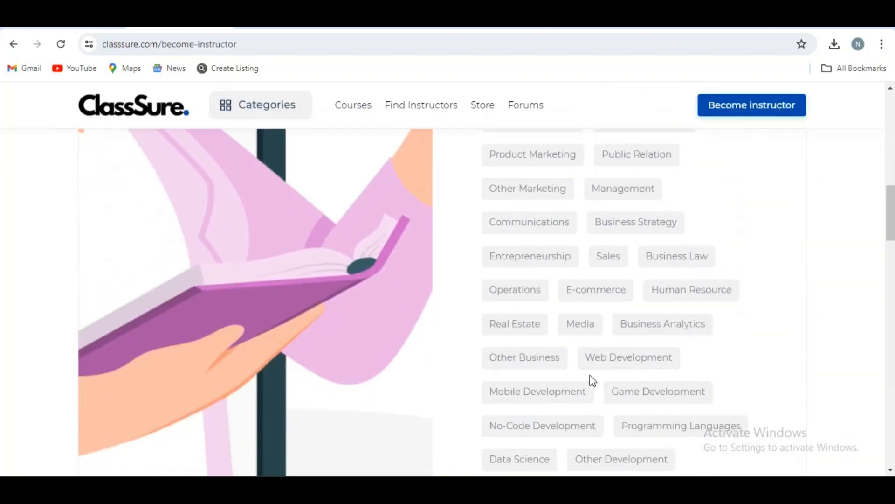
pyautogui.click(548, 363)
pyautogui.scroll(-4, 631, 404)
pyautogui.click(551, 308)
pyautogui.scroll(-3, 587, 322)
# Check the account type options and set the account type to Instructor
pyautogui.click(578, 302)
pyautogui.click(552, 329)
pyautogui.click(551, 302)
pyautogui.click(541, 321)
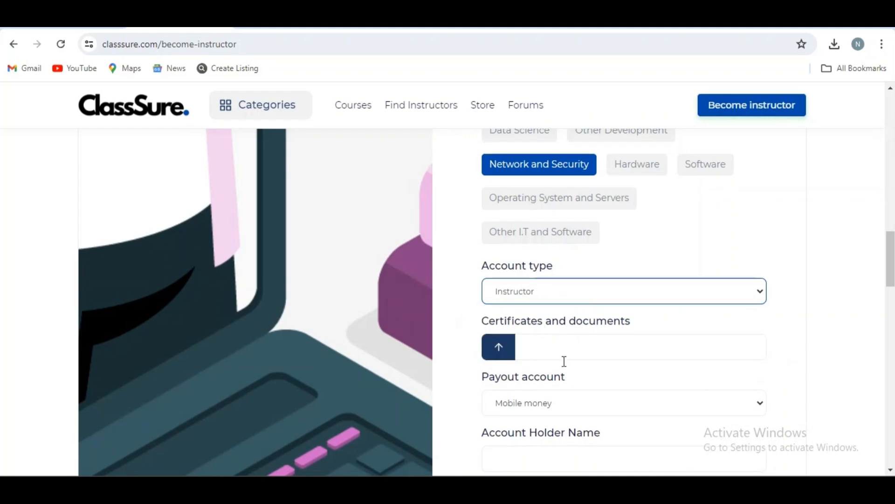
# Switch the payout account to Bank account and check the bank detail fields it requires
pyautogui.scroll(-3, 563, 359)
pyautogui.click(546, 215)
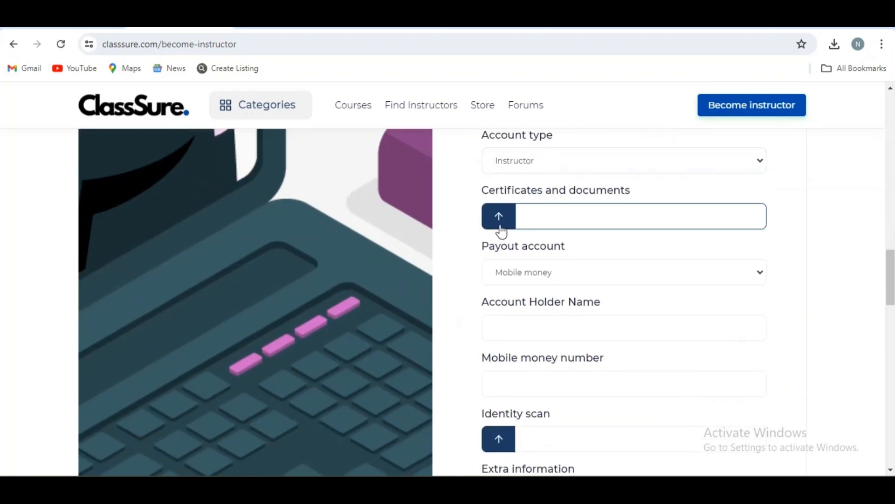
pyautogui.click(545, 279)
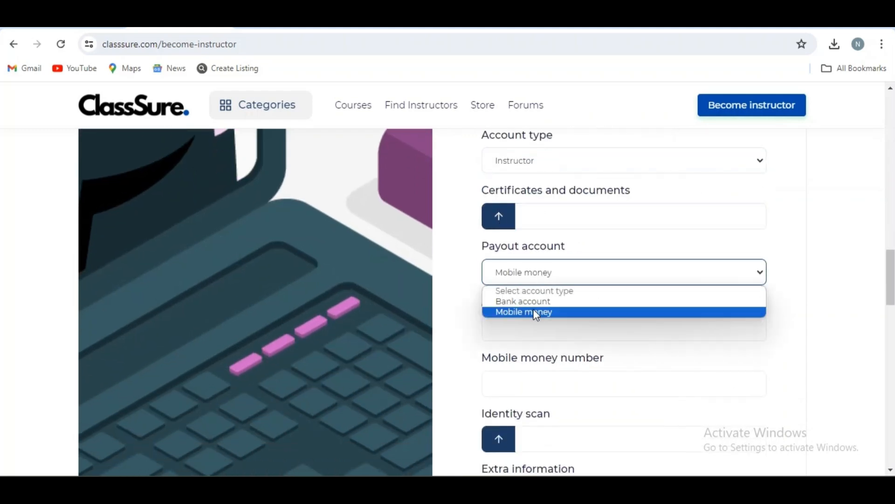
pyautogui.click(536, 303)
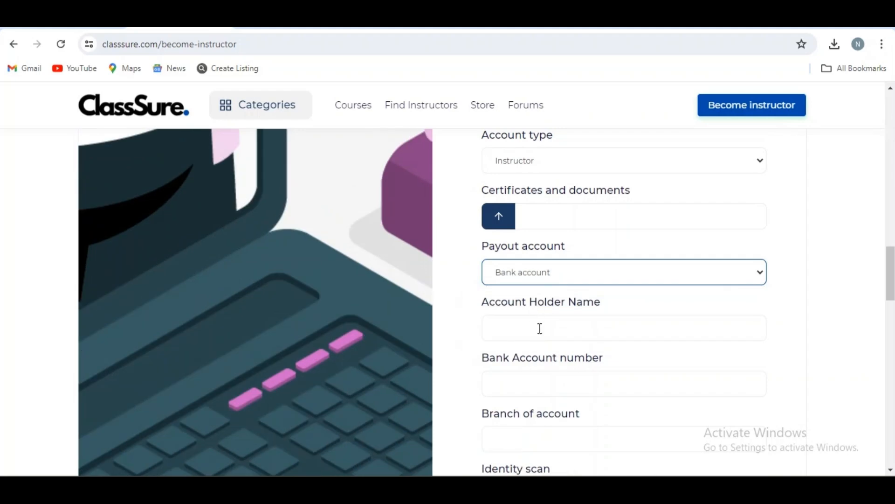
pyautogui.scroll(-2, 556, 380)
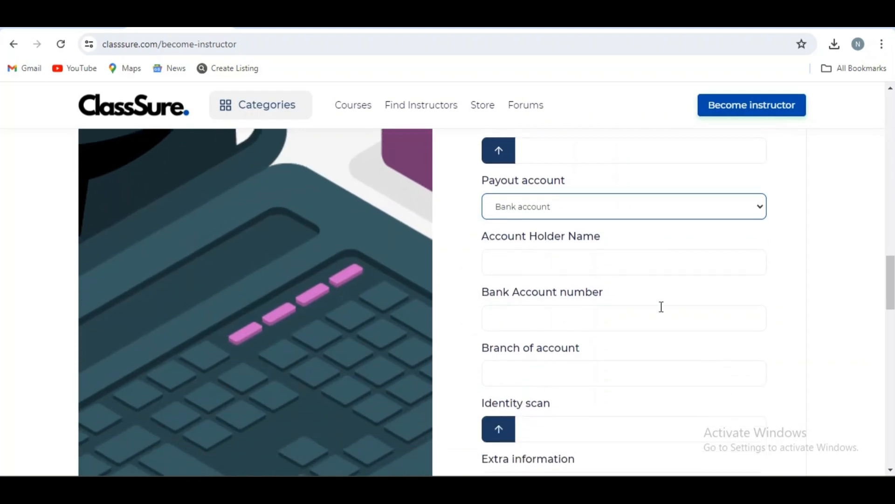
# Set the payout account to Mobile money
pyautogui.scroll(4, 544, 365)
pyautogui.click(610, 348)
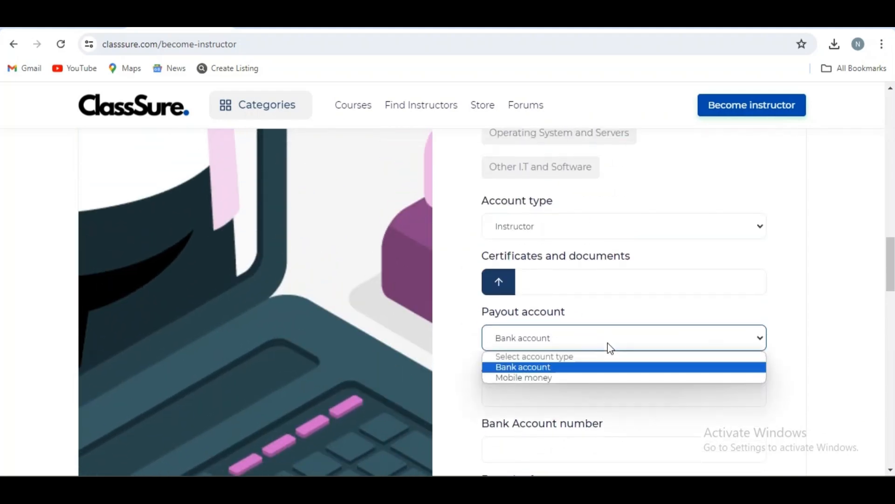
pyautogui.click(586, 379)
pyautogui.scroll(-2, 585, 381)
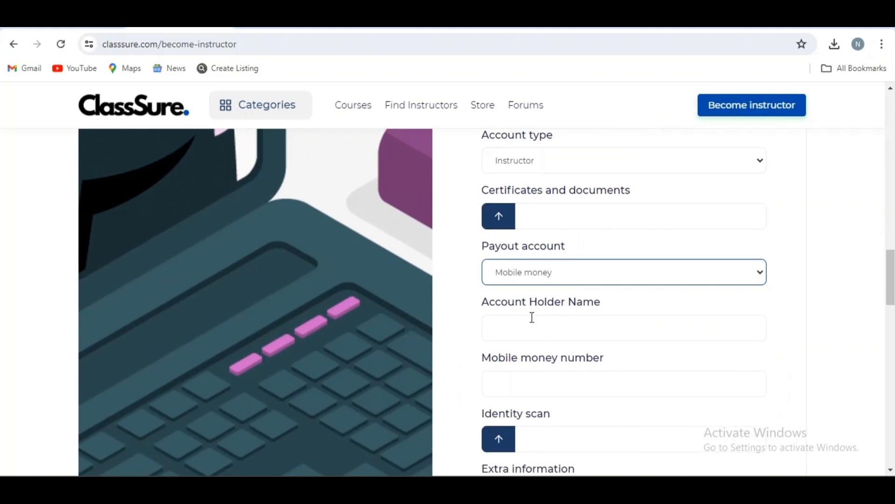
# Examine the account holder name, mobile money number, identity scan and extra information fields
pyautogui.click(505, 325)
pyautogui.click(568, 386)
pyautogui.click(475, 357)
pyautogui.scroll(-2, 553, 376)
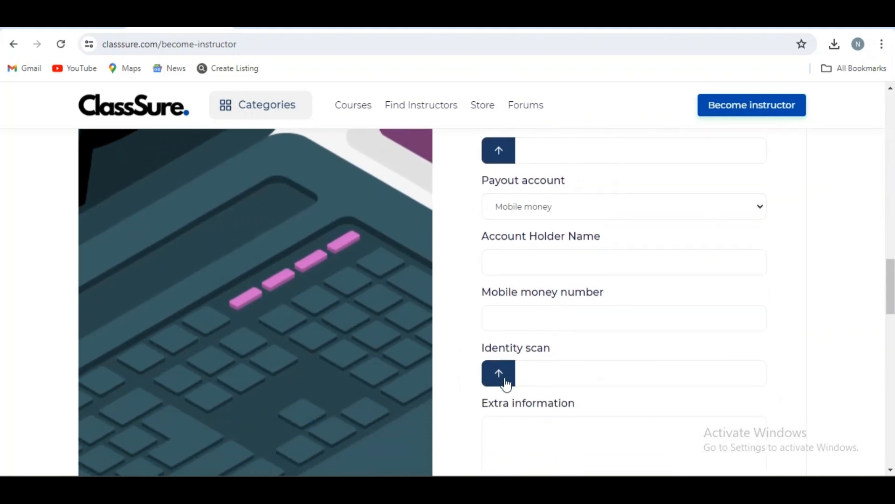
pyautogui.scroll(-2, 513, 354)
pyautogui.click(545, 388)
pyautogui.click(465, 385)
# Set the country of residence to Ghana, check the address field, and set the instructor's gender to Male
pyautogui.scroll(-3, 619, 366)
pyautogui.click(597, 336)
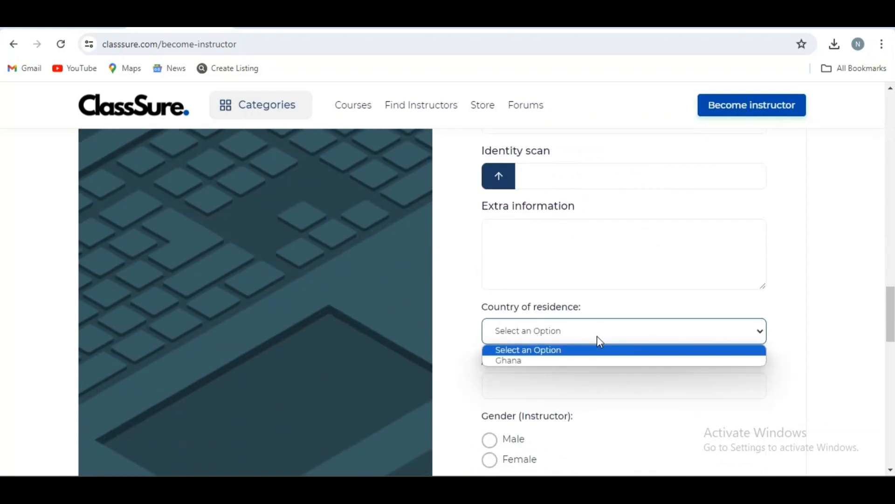
pyautogui.click(498, 362)
pyautogui.scroll(-2, 550, 364)
pyautogui.click(501, 323)
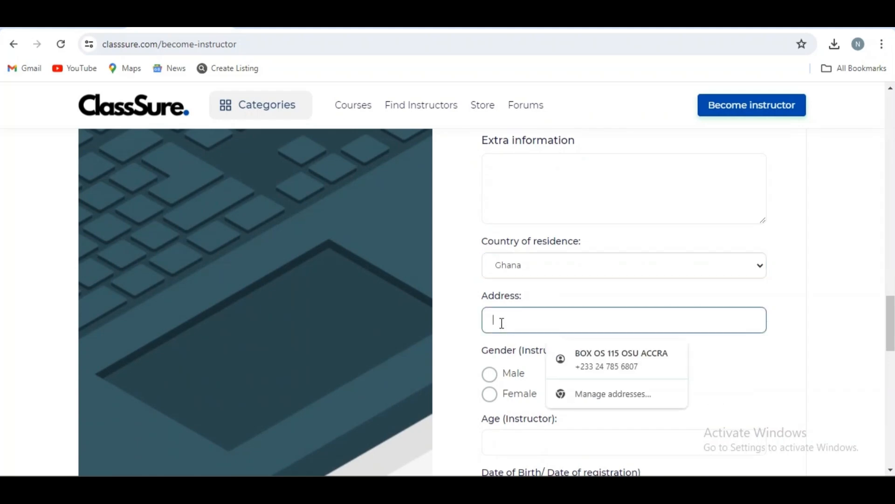
pyautogui.click(460, 360)
pyautogui.click(498, 378)
pyautogui.click(492, 395)
pyautogui.click(491, 376)
# Examine the age, date of birth and educational background fields and the previous teaching experience options
pyautogui.scroll(-4, 587, 396)
pyautogui.click(534, 255)
pyautogui.click(543, 292)
pyautogui.moveTo(479, 279); pyautogui.dragTo(542, 282)
pyautogui.moveTo(639, 278); pyautogui.dragTo(554, 282)
pyautogui.click(713, 283)
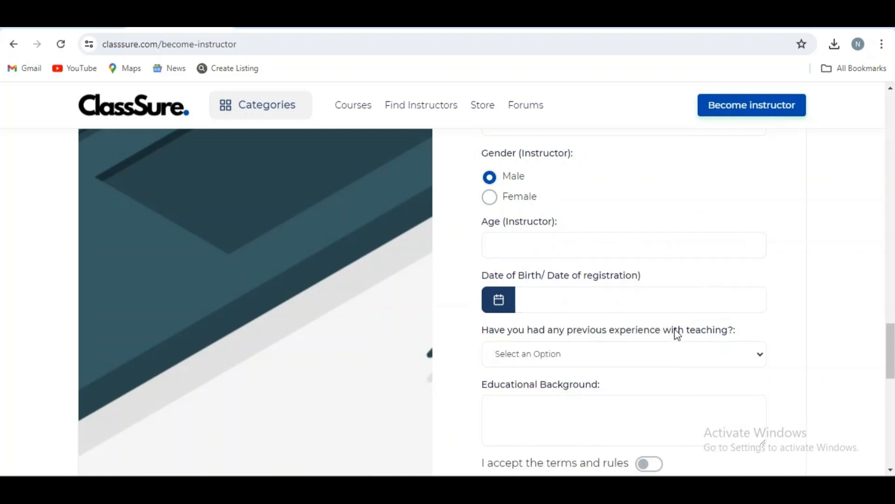
pyautogui.scroll(-3, 678, 322)
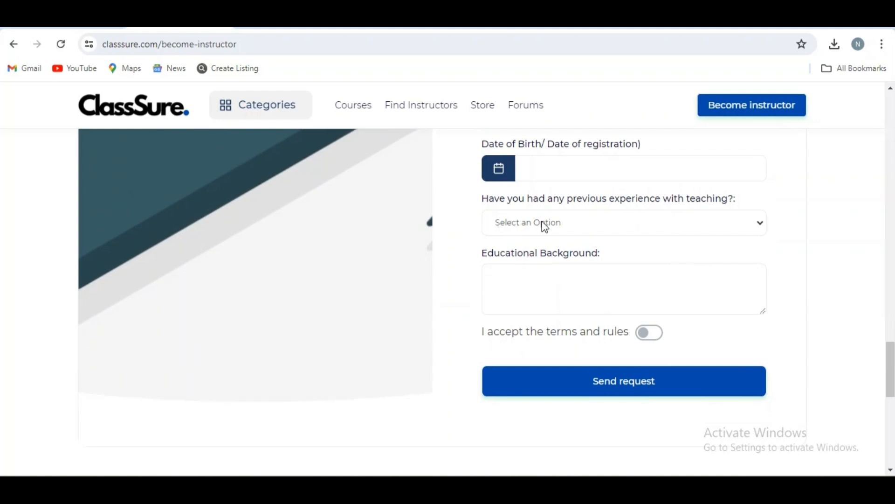
pyautogui.click(559, 231)
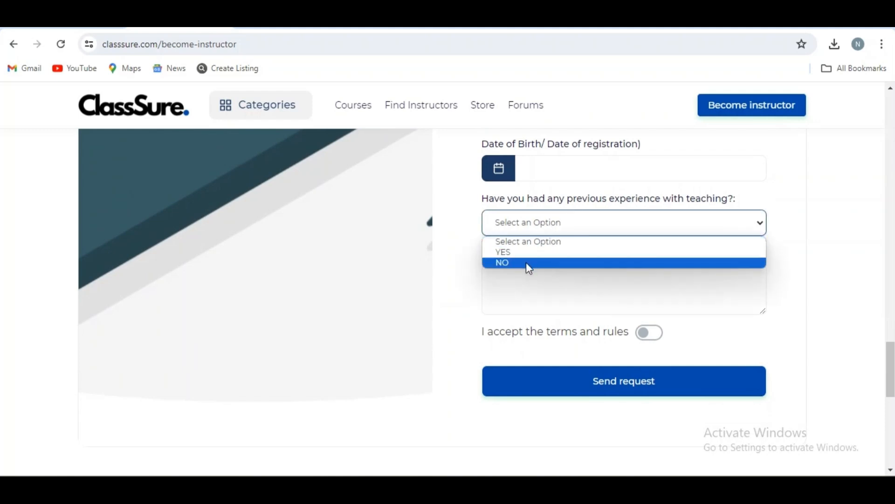
pyautogui.click(481, 274)
# Accept the terms and rules and send the instructor request
pyautogui.click(644, 340)
pyautogui.click(644, 341)
pyautogui.click(614, 384)
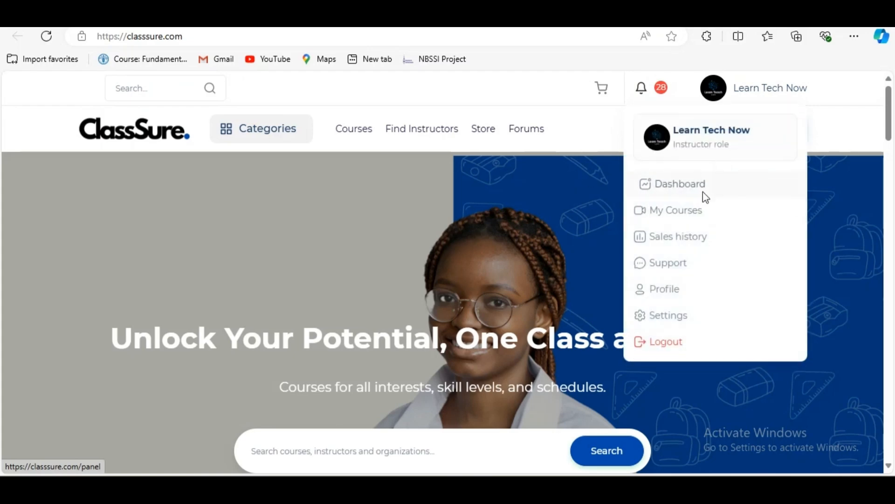
# Open the instructor account's dashboard and look over its overview
pyautogui.click(704, 194)
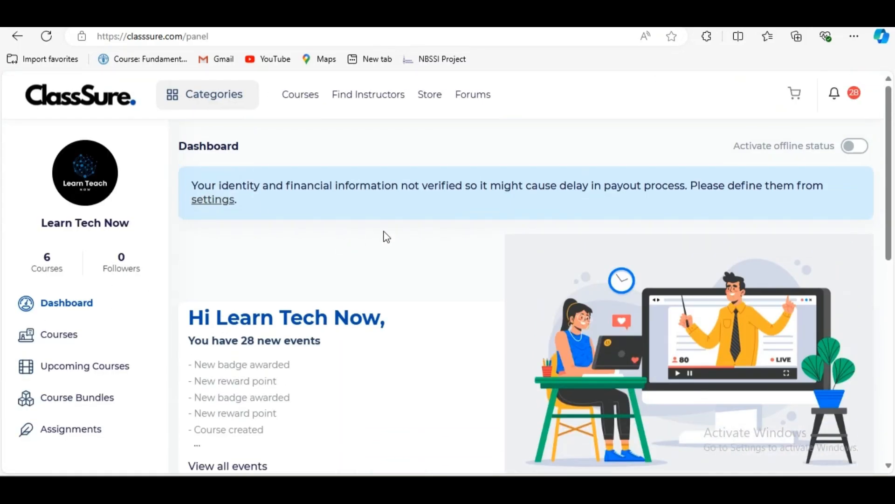
pyautogui.scroll(-2, 86, 295)
pyautogui.scroll(2, 90, 296)
pyautogui.scroll(-2, 292, 296)
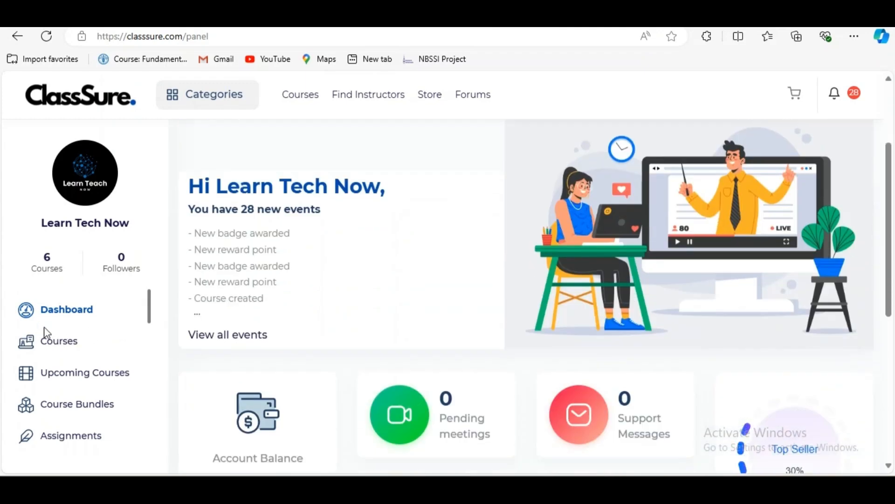
# Look through the dashboard's navigation sections, from Courses and Quizzes down to Financial, Settings and My Profile
pyautogui.scroll(-2, 108, 325)
pyautogui.scroll(2, 69, 326)
pyautogui.scroll(-6, 69, 336)
pyautogui.scroll(-8, 70, 338)
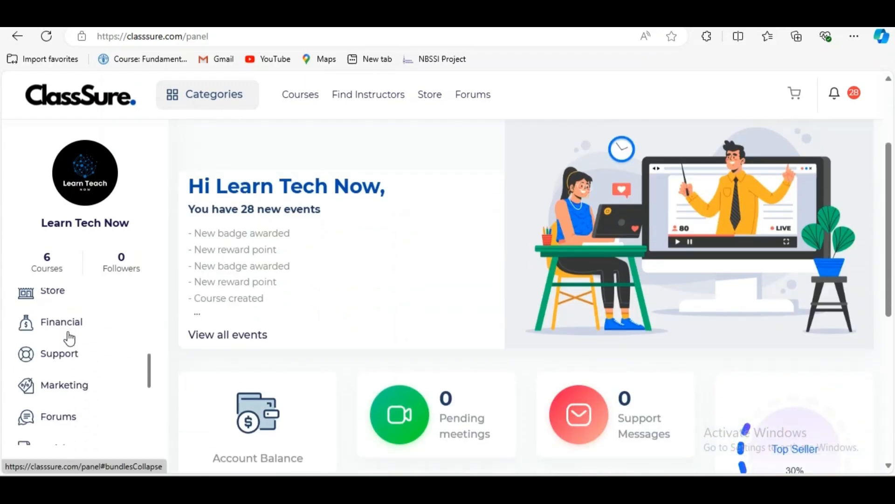
pyautogui.scroll(-2, 69, 336)
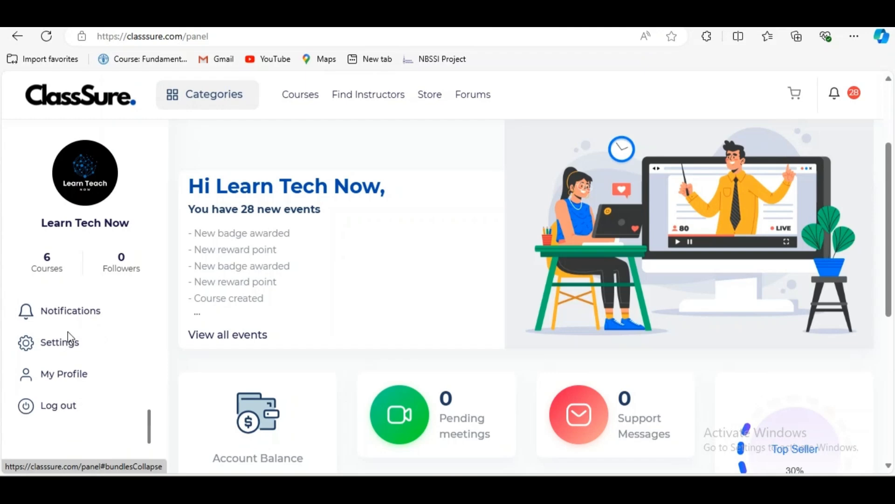
pyautogui.scroll(4, 84, 391)
pyautogui.scroll(5, 87, 390)
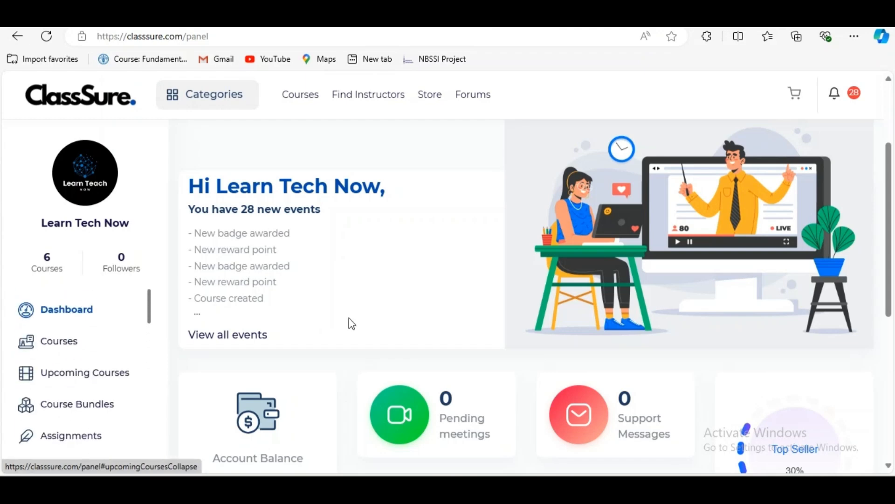
pyautogui.scroll(-2, 350, 324)
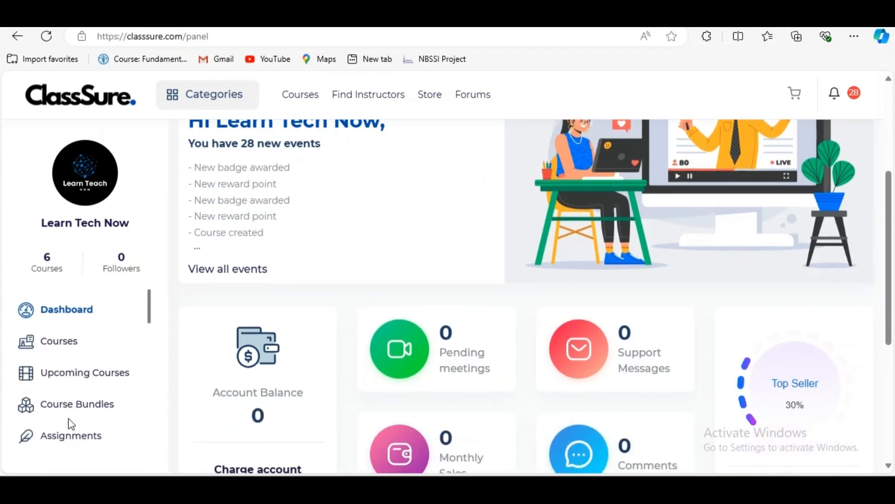
pyautogui.scroll(-3, 71, 425)
pyautogui.scroll(3, 36, 336)
pyautogui.scroll(-2, 21, 400)
pyautogui.scroll(-4, 40, 399)
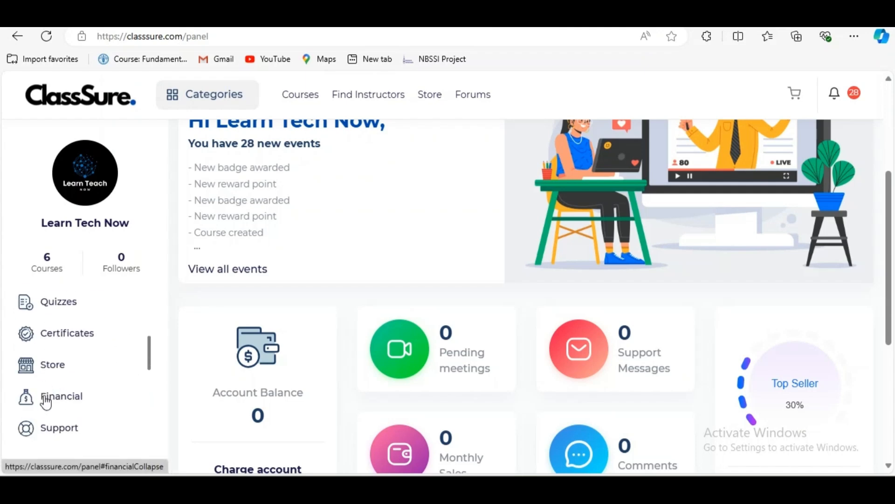
pyautogui.scroll(-2, 33, 403)
pyautogui.scroll(4, 44, 401)
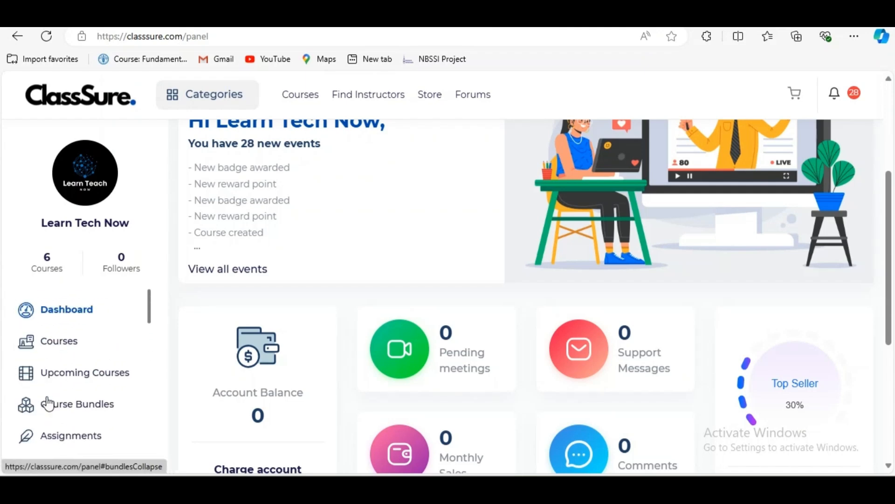
# From the Courses section, open the Basic Information form of the "Comprehensive Digital Marketing Full course" and check its course type
pyautogui.click(49, 346)
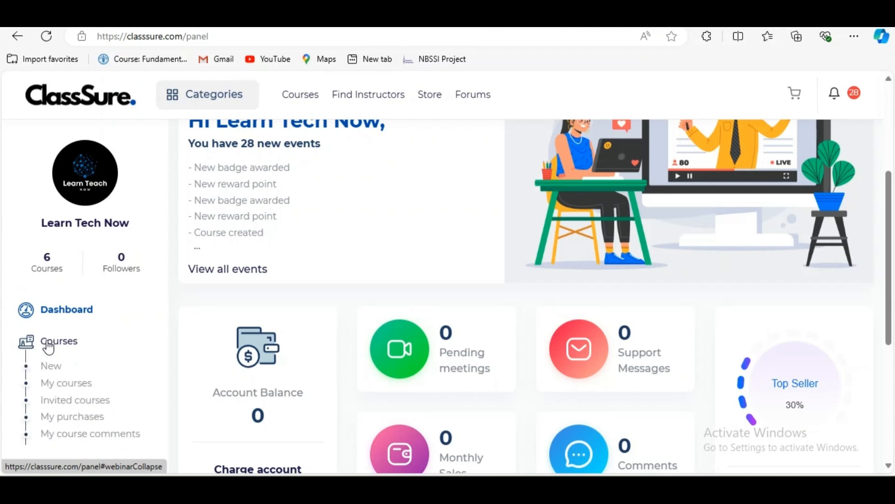
pyautogui.scroll(-2, 58, 362)
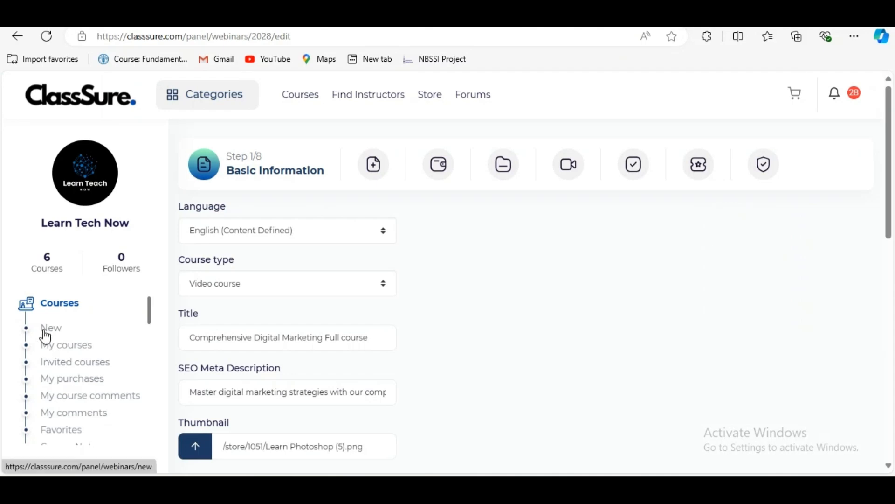
pyautogui.click(261, 289)
pyautogui.click(271, 295)
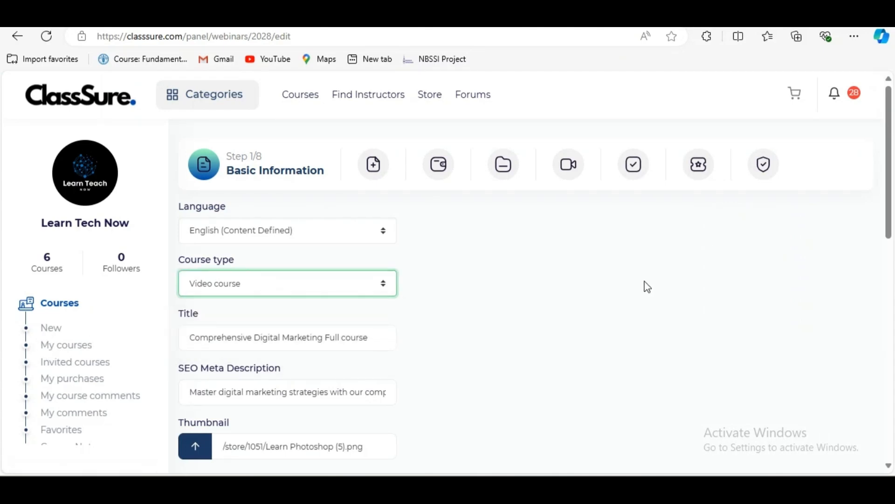
# Examine the course's title, SEO meta description, thumbnail and cover image fields
pyautogui.scroll(-1, 232, 330)
pyautogui.moveTo(190, 277); pyautogui.dragTo(393, 276)
pyautogui.click(395, 294)
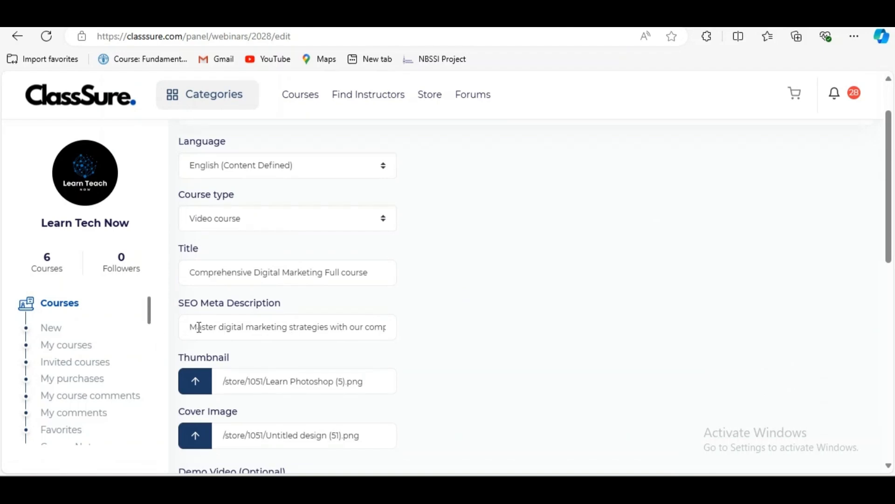
pyautogui.moveTo(187, 329); pyautogui.dragTo(473, 328)
pyautogui.click(463, 336)
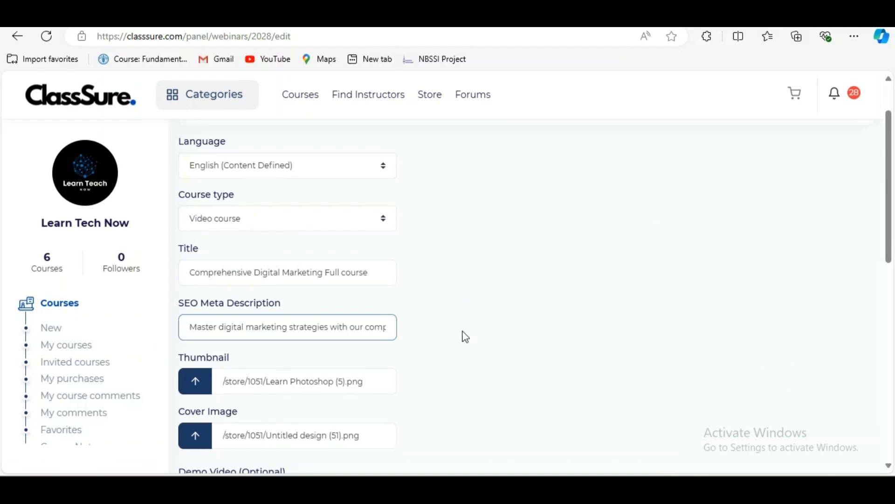
pyautogui.scroll(-2, 354, 379)
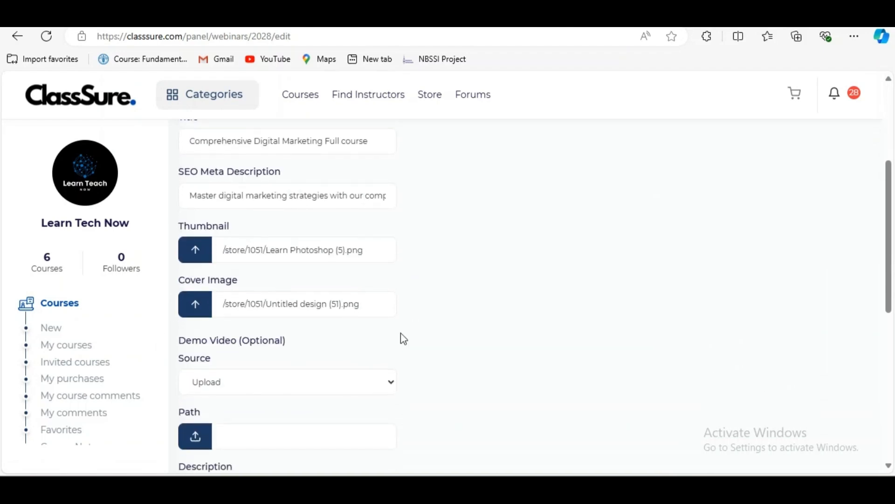
pyautogui.scroll(-3, 403, 337)
# Check the optional demo video's source choices by trying Youtube, External Link and Secure Host
pyautogui.click(284, 260)
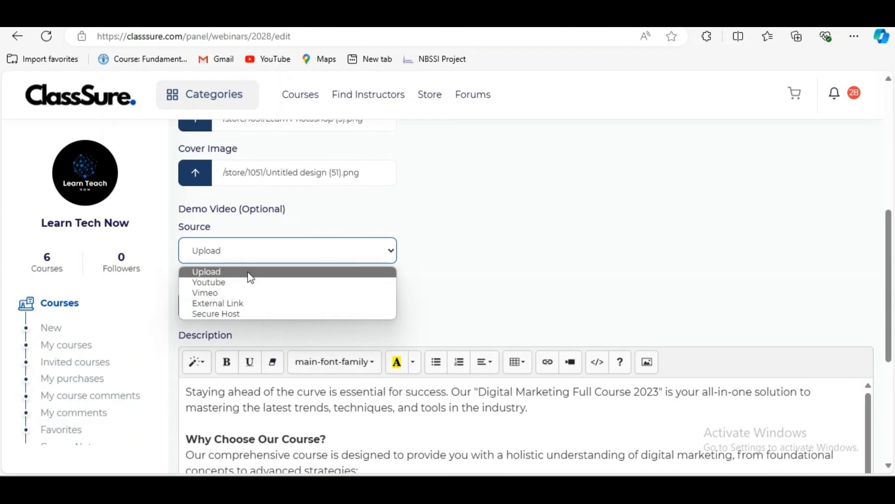
pyautogui.click(473, 254)
pyautogui.click(300, 260)
pyautogui.click(299, 282)
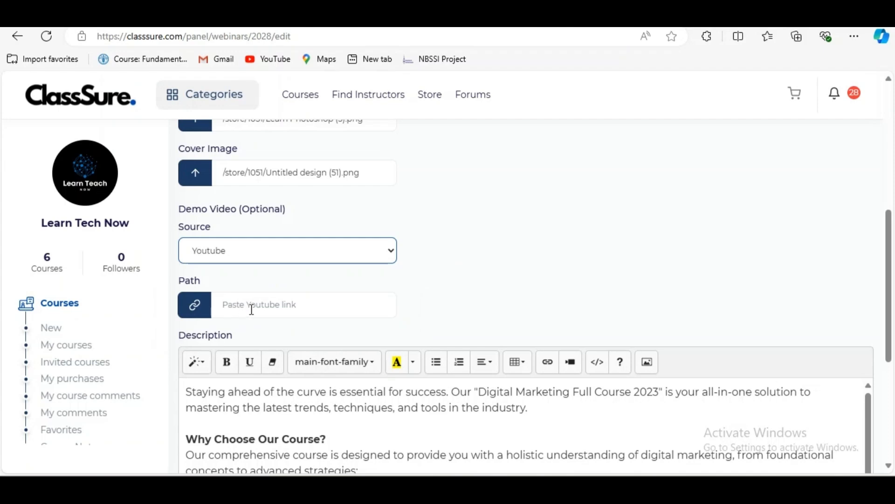
pyautogui.click(330, 263)
pyautogui.click(272, 303)
pyautogui.click(303, 264)
pyautogui.click(248, 316)
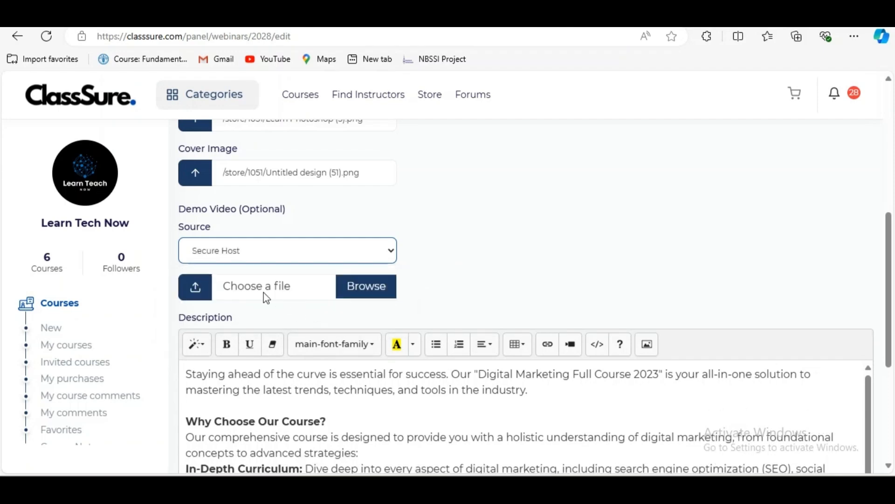
pyautogui.click(381, 259)
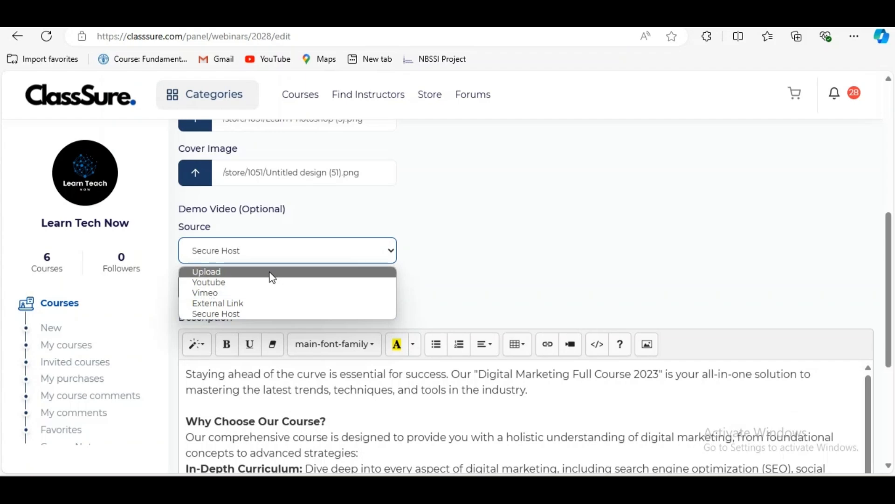
pyautogui.click(273, 284)
# Review the full course description text in the description editor
pyautogui.scroll(-3, 495, 260)
pyautogui.scroll(-2, 220, 324)
pyautogui.scroll(-4, 220, 324)
pyautogui.scroll(4, 182, 271)
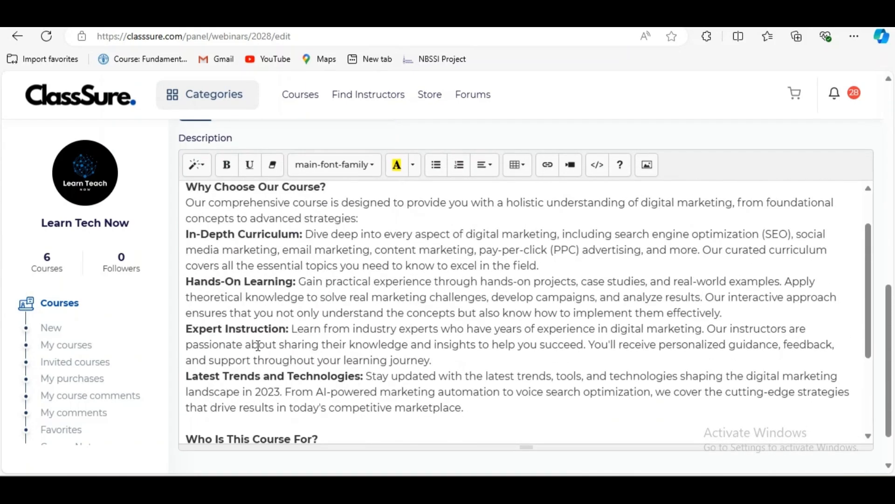
pyautogui.moveTo(189, 192); pyautogui.dragTo(447, 422)
pyautogui.click(455, 291)
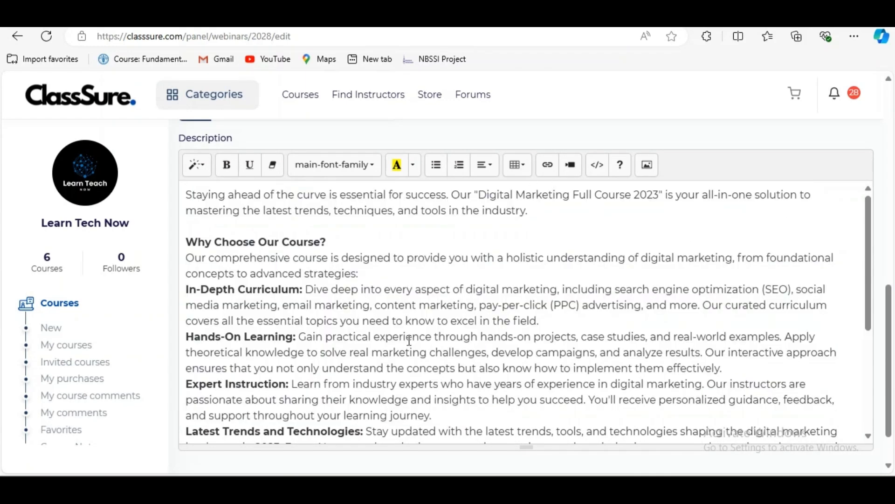
# Finish reading the course description and open the Extra Information step of the course form
pyautogui.scroll(-5, 442, 262)
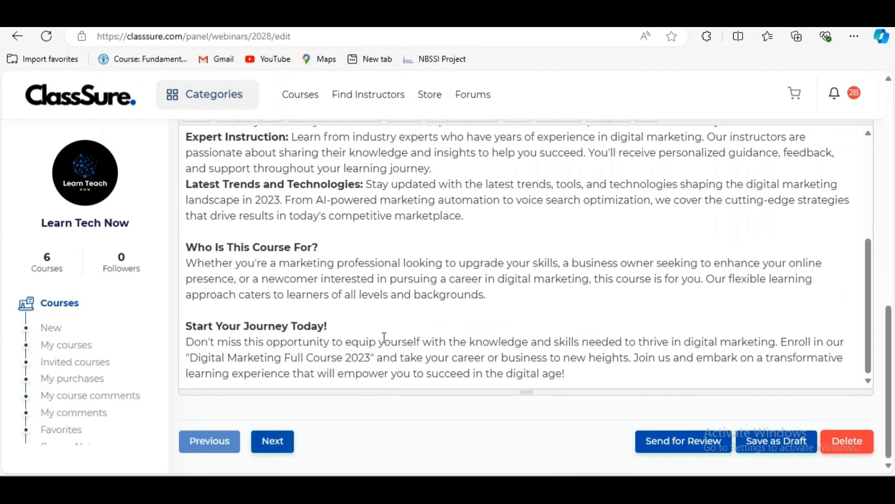
pyautogui.scroll(10, 548, 296)
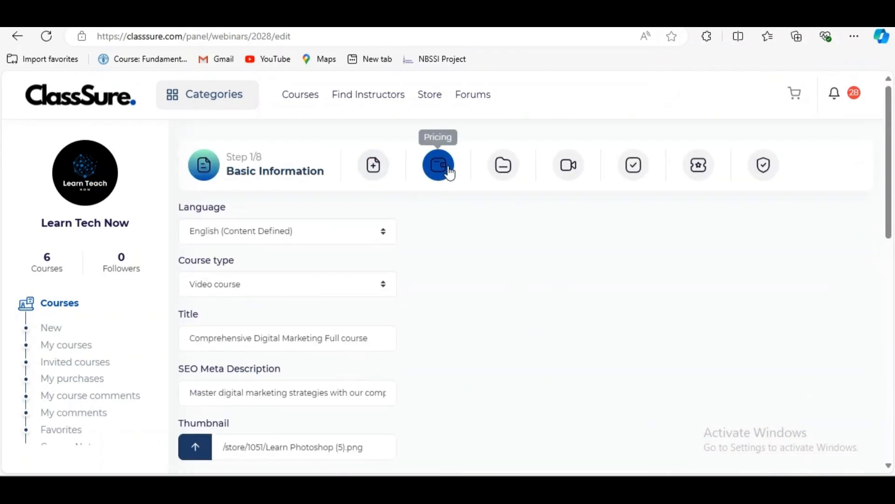
pyautogui.click(367, 182)
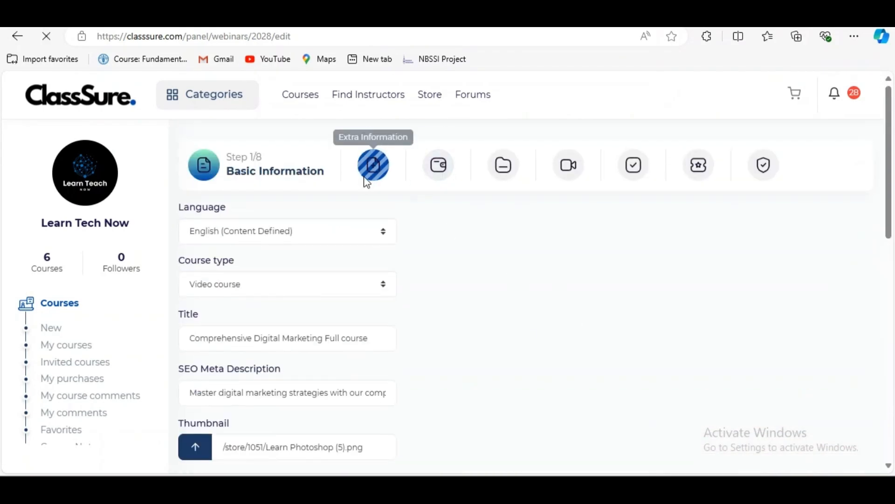
pyautogui.scroll(-1, 364, 257)
pyautogui.scroll(1, 412, 242)
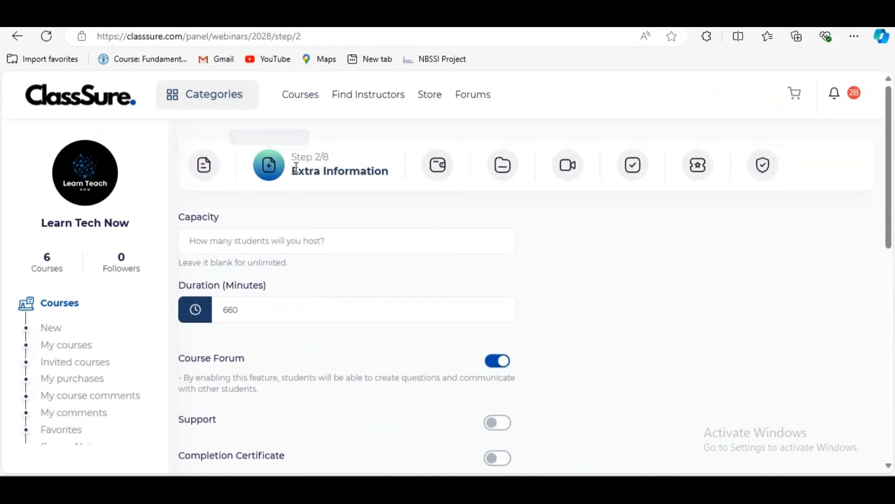
pyautogui.moveTo(294, 173); pyautogui.dragTo(391, 176)
pyautogui.click(396, 218)
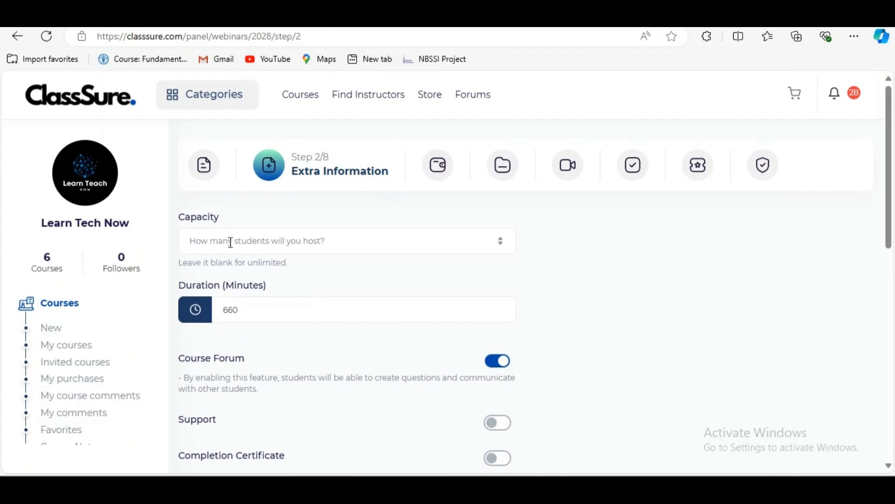
# Review the Capacity field with its note on unlimited students, and the Duration (Minutes) field
pyautogui.moveTo(180, 269)
pyautogui.mouseDown()
pyautogui.moveTo(259, 282)
pyautogui.moveTo(300, 275)
pyautogui.moveTo(249, 263)
pyautogui.moveTo(179, 265)
pyautogui.mouseUp()
pyautogui.click(299, 271)
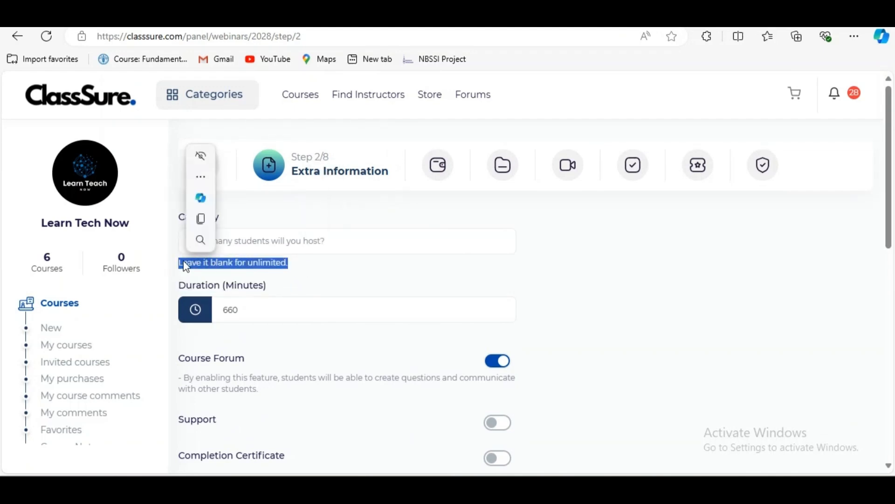
pyautogui.click(364, 278)
pyautogui.scroll(-1, 211, 261)
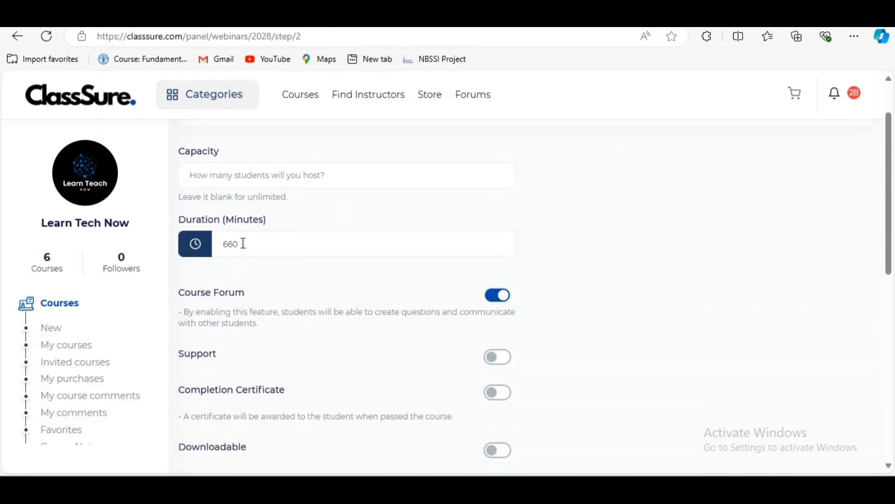
pyautogui.moveTo(273, 226); pyautogui.dragTo(228, 218)
pyautogui.click(314, 238)
pyautogui.scroll(-1, 291, 318)
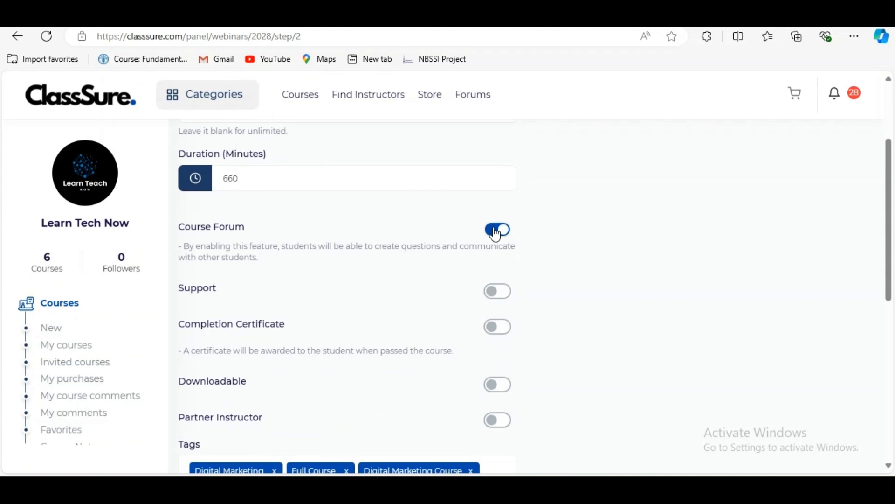
# Read the Course Forum explanation and review the Support, Completion Certificate, Downloadable and Partner Instructor options
pyautogui.moveTo(193, 247); pyautogui.dragTo(255, 258)
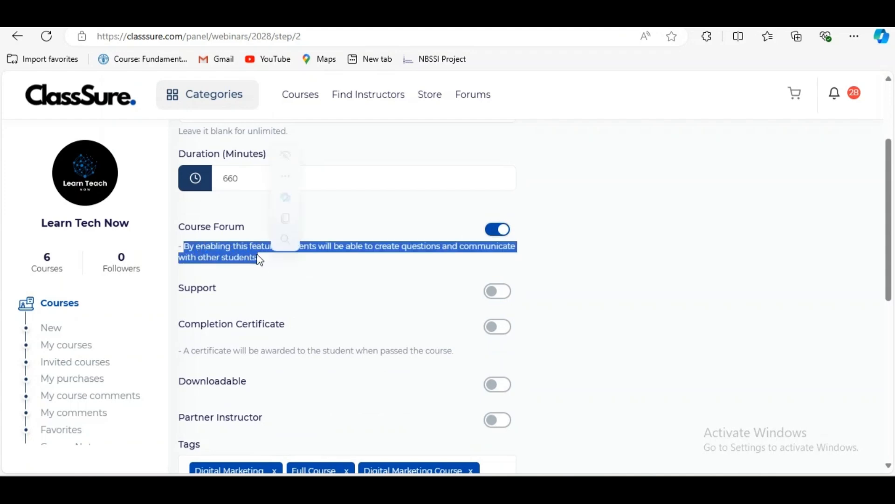
pyautogui.click(280, 279)
pyautogui.scroll(-1, 294, 303)
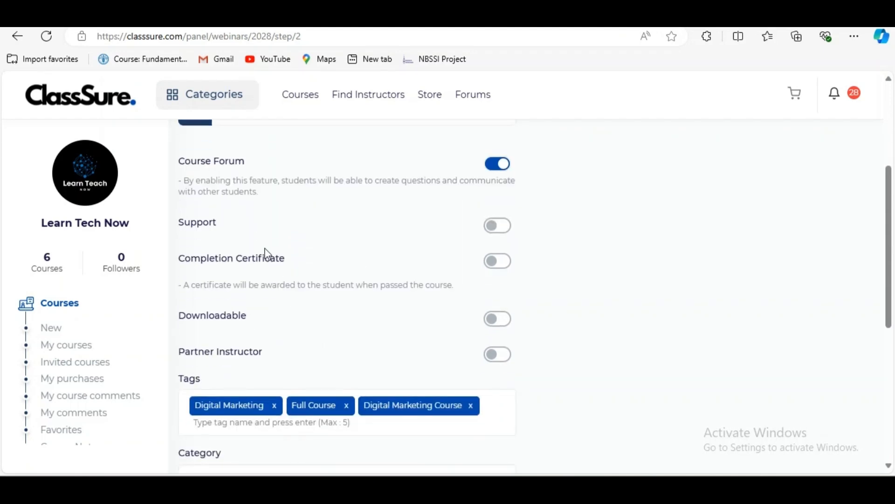
pyautogui.scroll(-1, 247, 317)
# Review the course's tags, category and category filters at the end of the Extra Information form
pyautogui.scroll(-1, 219, 273)
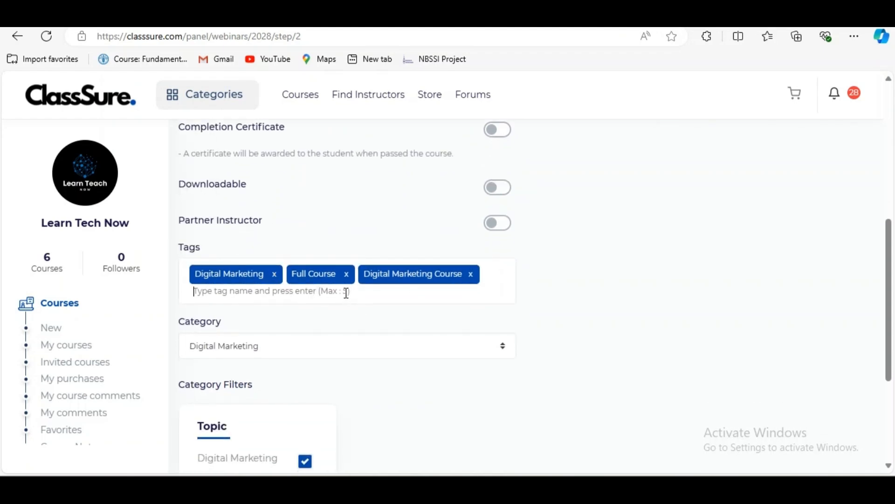
pyautogui.scroll(-1, 322, 341)
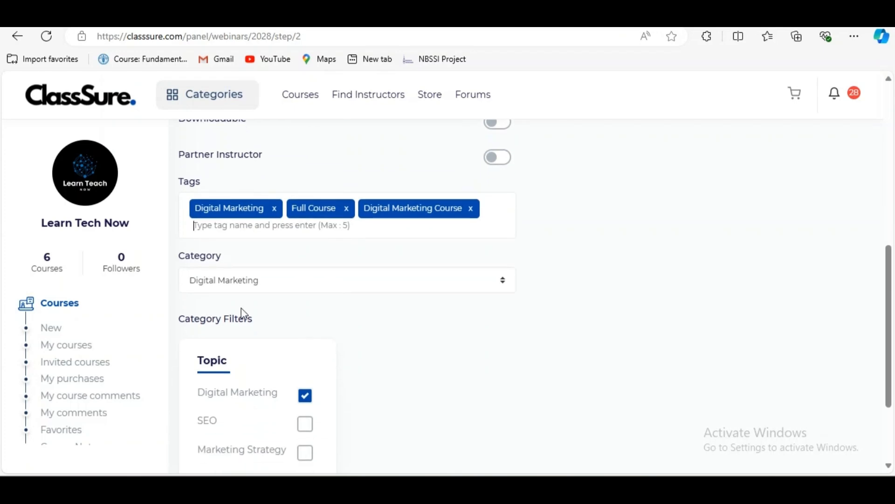
pyautogui.scroll(-1, 270, 322)
pyautogui.scroll(-1, 307, 341)
pyautogui.click(273, 439)
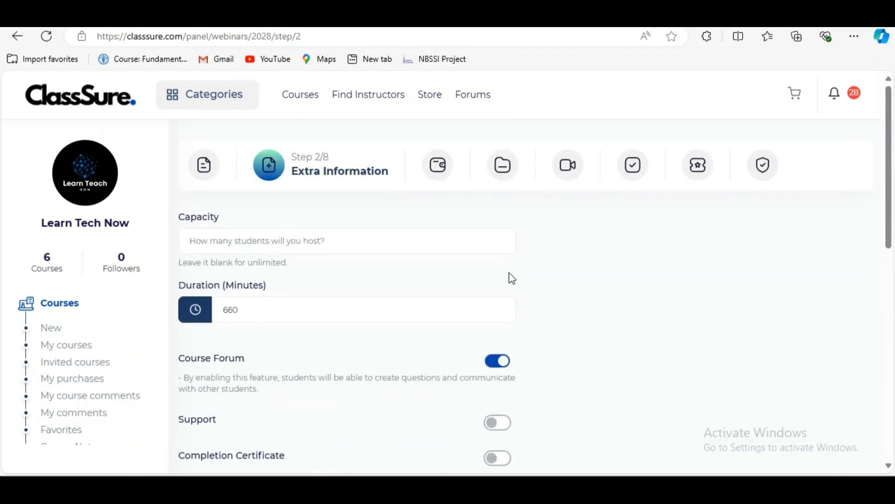
# Open the Pricing step, try the Enable Subscribe option on and off, and read its explanation
pyautogui.click(446, 176)
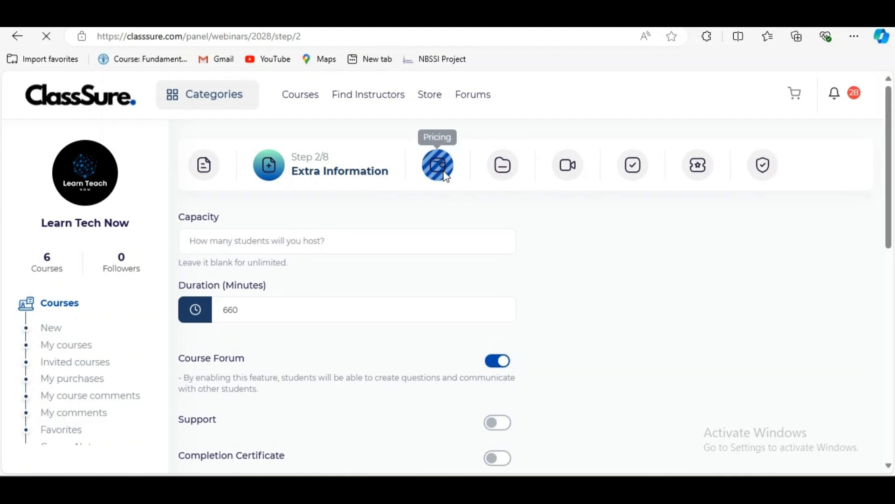
pyautogui.moveTo(400, 178); pyautogui.dragTo(357, 173)
pyautogui.click(410, 207)
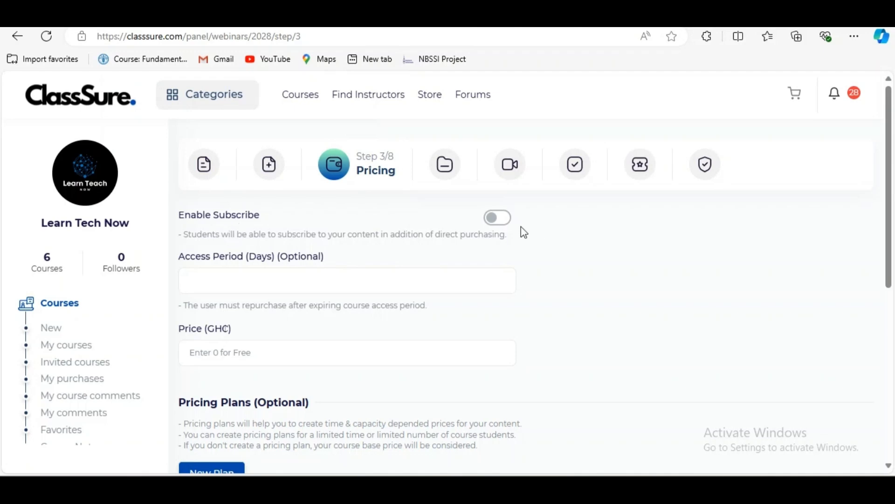
pyautogui.click(497, 219)
pyautogui.click(497, 218)
pyautogui.moveTo(184, 236); pyautogui.dragTo(503, 235)
pyautogui.click(524, 243)
pyautogui.scroll(-1, 341, 296)
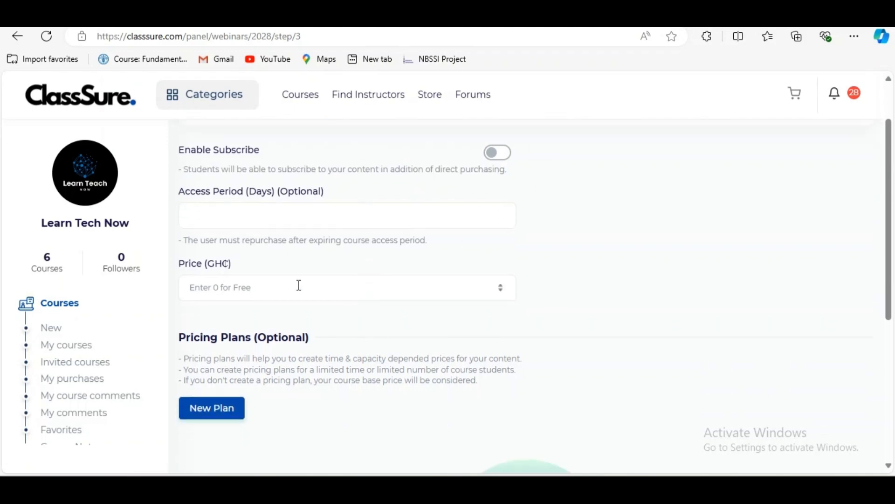
# Try sample amounts such as 2030 in the Price (GH₵) field and clear the field
pyautogui.click(215, 289)
pyautogui.write('2')
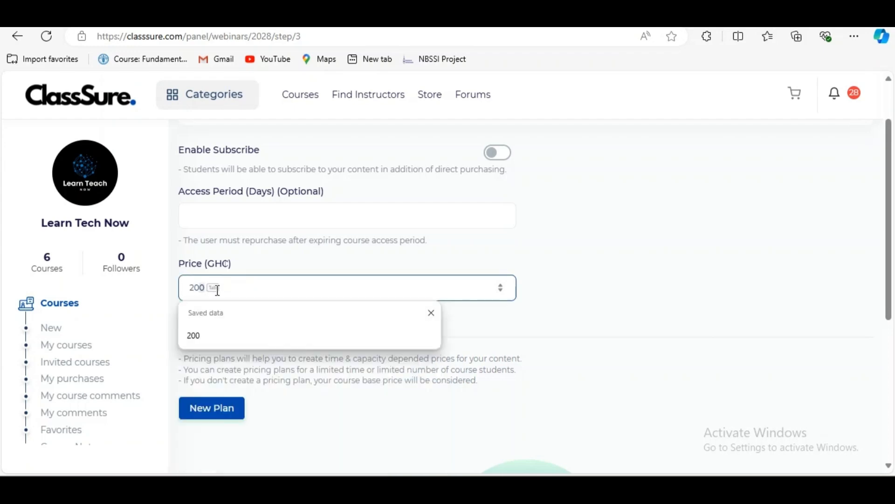
pyautogui.write('030')
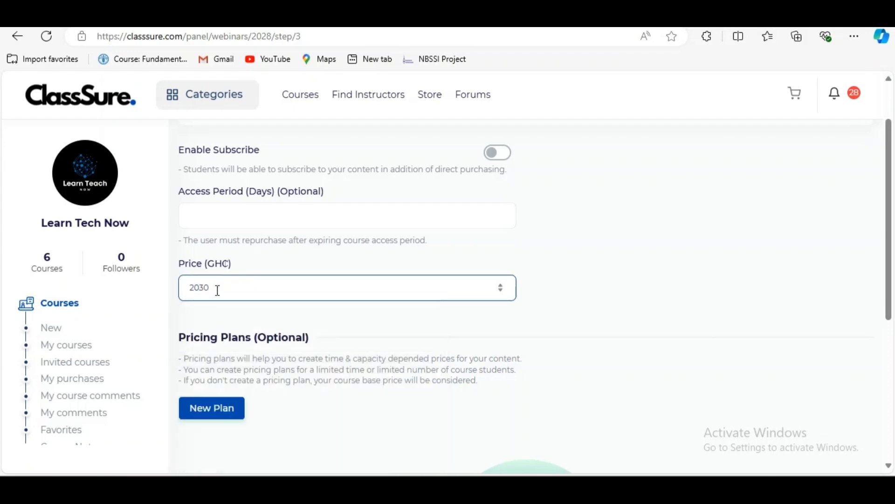
pyautogui.write('100')
pyautogui.press('BackSpace')
pyautogui.click(339, 336)
# Read the notes on optional pricing plans through to the end of the Pricing form
pyautogui.scroll(-3, 339, 336)
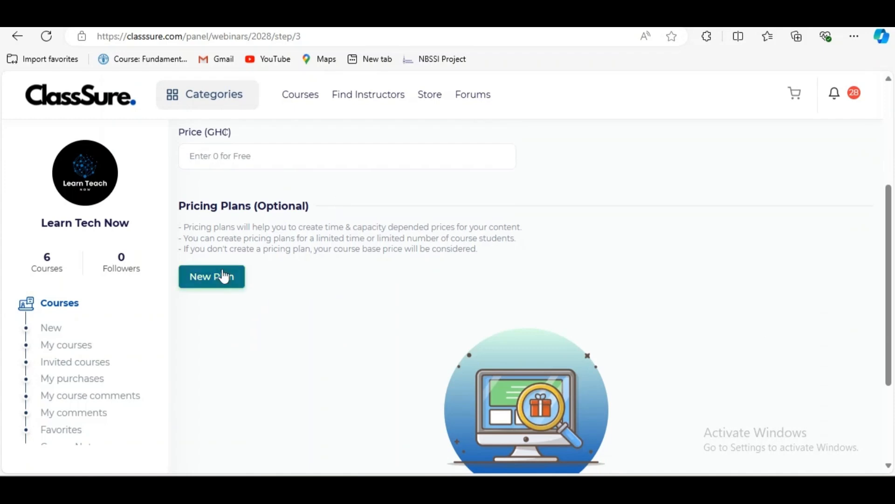
pyautogui.moveTo(184, 238); pyautogui.dragTo(353, 226)
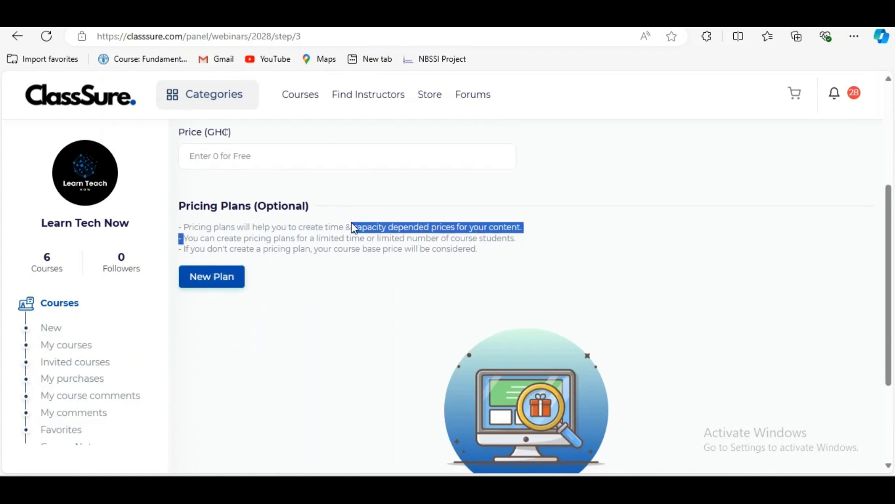
pyautogui.click(363, 251)
pyautogui.moveTo(186, 239)
pyautogui.mouseDown()
pyautogui.moveTo(517, 240)
pyautogui.moveTo(284, 260)
pyautogui.moveTo(179, 252)
pyautogui.mouseUp()
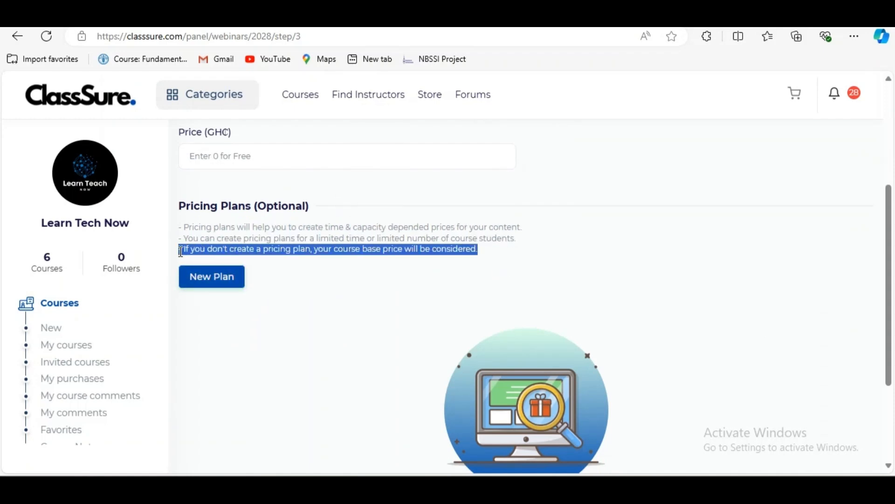
pyautogui.click(354, 272)
pyautogui.scroll(-3, 314, 365)
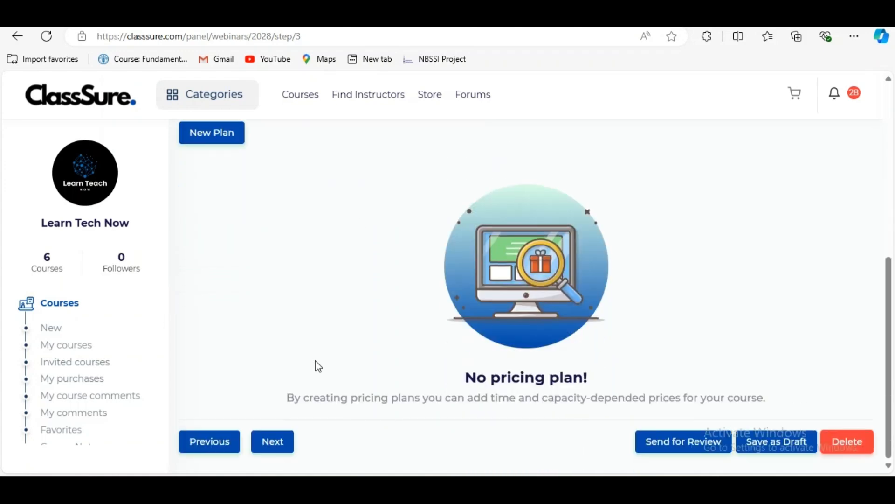
pyautogui.click(273, 440)
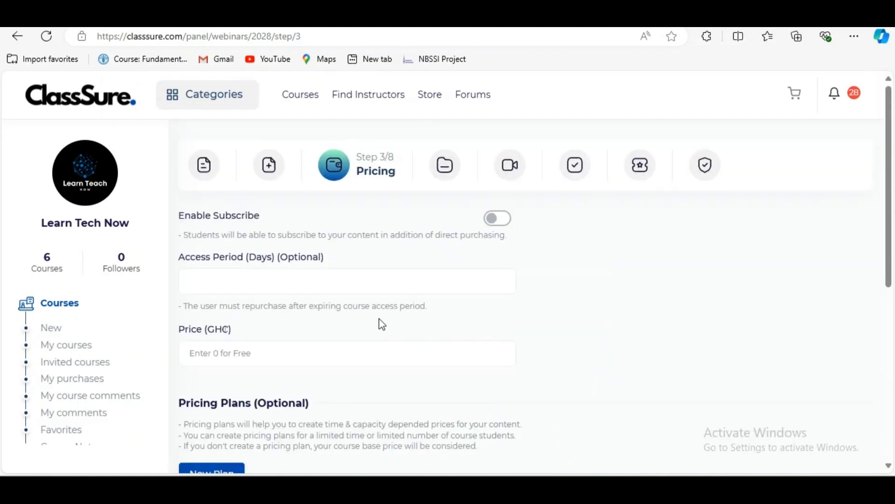
# Open the Content step, expand the "Learn full course (Free)" lesson, and examine its details and YouTube link
pyautogui.click(445, 177)
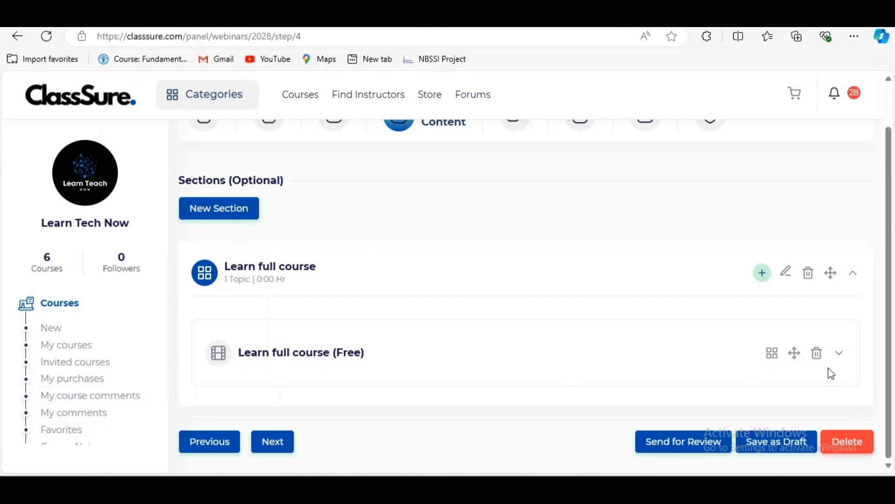
pyautogui.click(838, 354)
pyautogui.scroll(-4, 199, 360)
pyautogui.scroll(1, 414, 304)
pyautogui.scroll(-2, 358, 304)
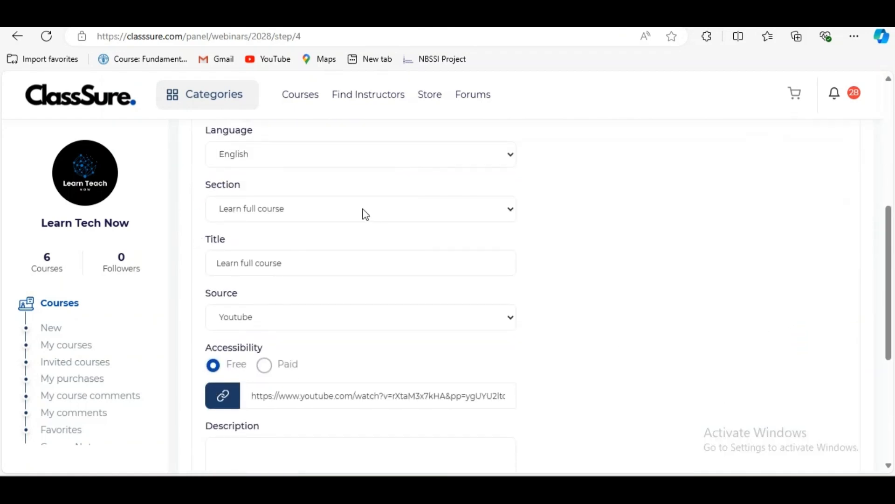
pyautogui.scroll(-3, 320, 386)
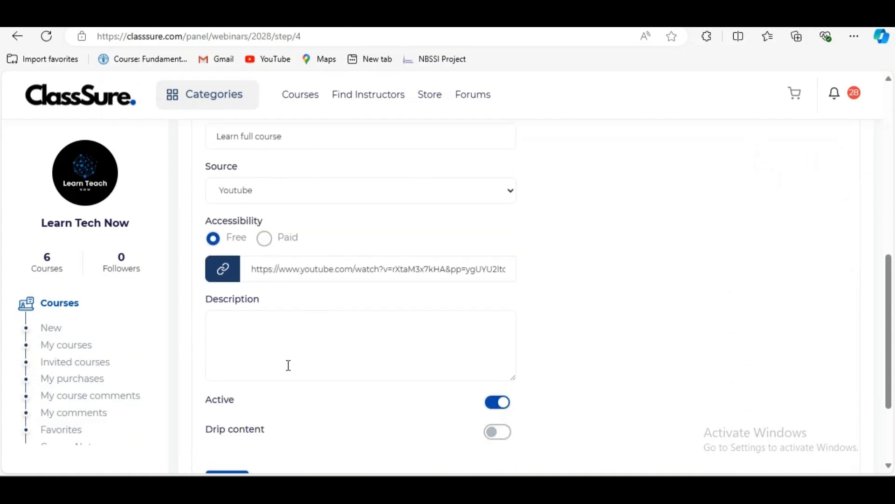
pyautogui.moveTo(251, 264); pyautogui.dragTo(510, 272)
pyautogui.click(581, 294)
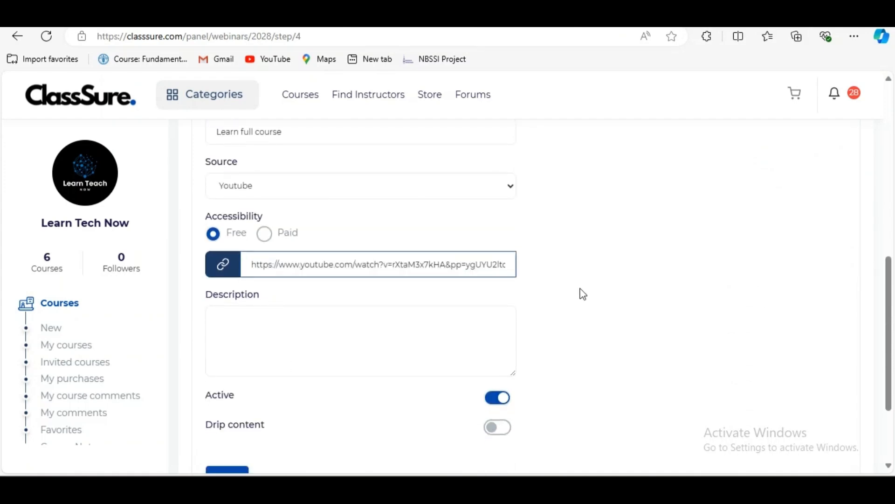
# Try the lesson's Paid accessibility, restore Free, and check the available video source options
pyautogui.click(265, 235)
pyautogui.click(214, 235)
pyautogui.scroll(1, 269, 253)
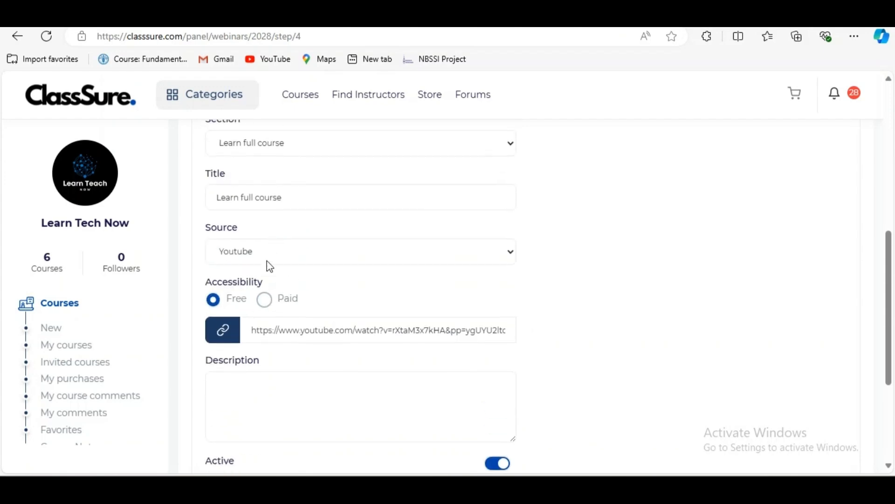
pyautogui.click(280, 260)
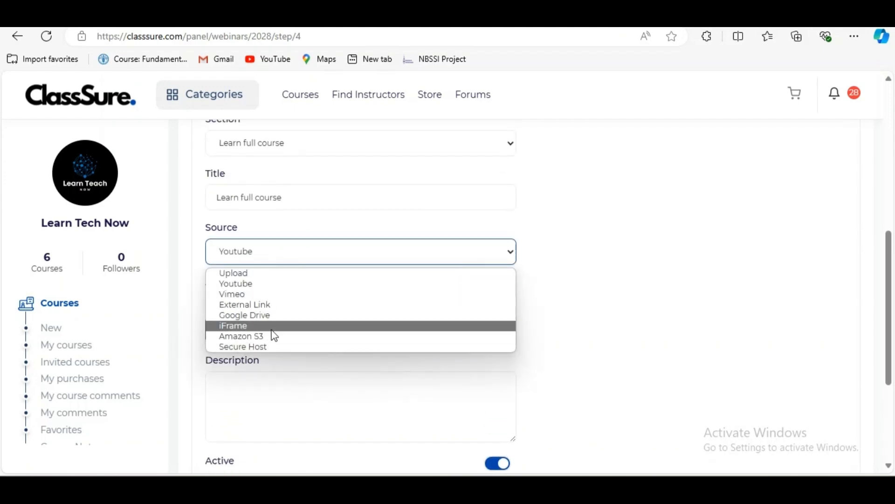
pyautogui.click(592, 320)
# Check the lesson's title and section choice, and review its description, Active and Drip content settings
pyautogui.scroll(2, 343, 208)
pyautogui.moveTo(300, 320); pyautogui.dragTo(201, 326)
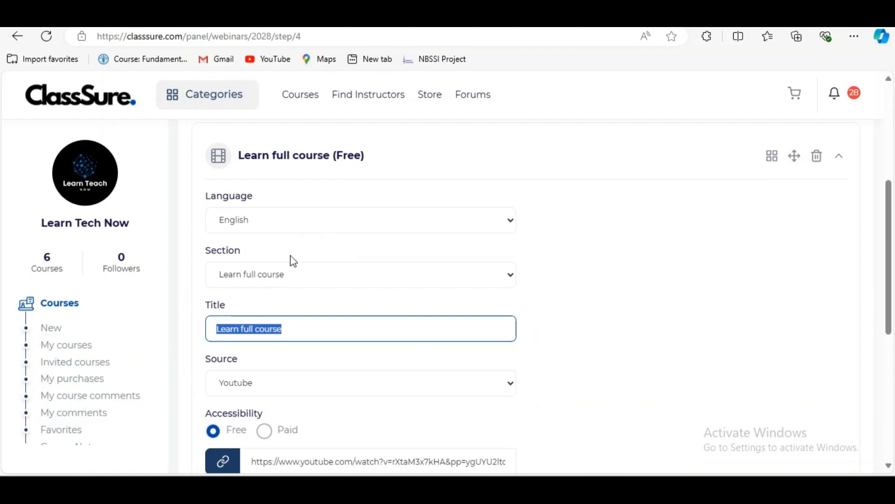
pyautogui.click(313, 281)
pyautogui.click(314, 281)
pyautogui.scroll(-5, 408, 327)
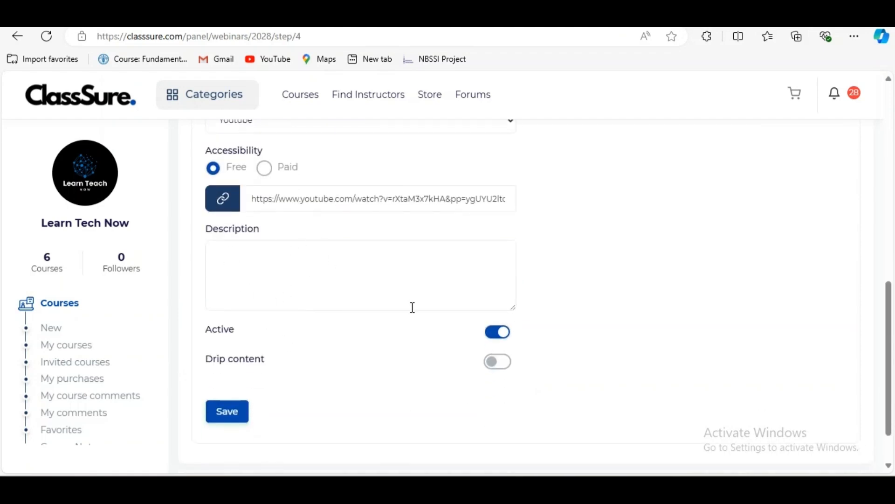
# Collapse the lesson details and check what can be added to the "Learn full course" section
pyautogui.scroll(9, 412, 307)
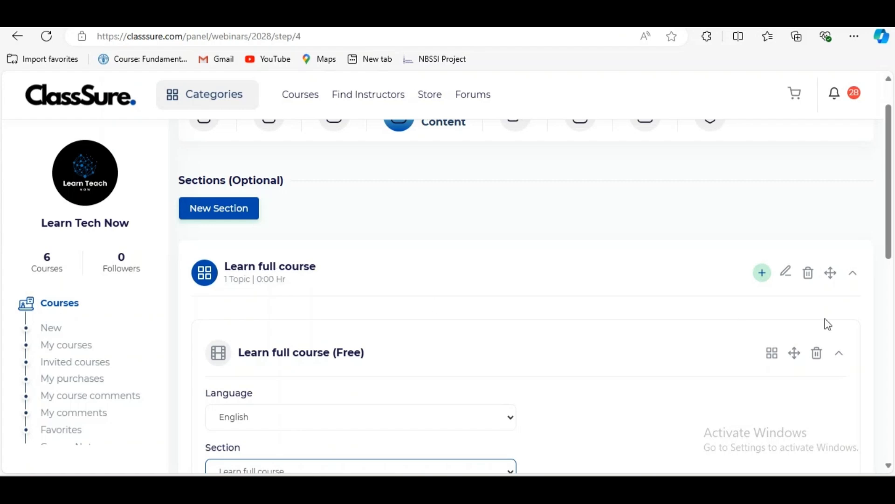
pyautogui.click(840, 354)
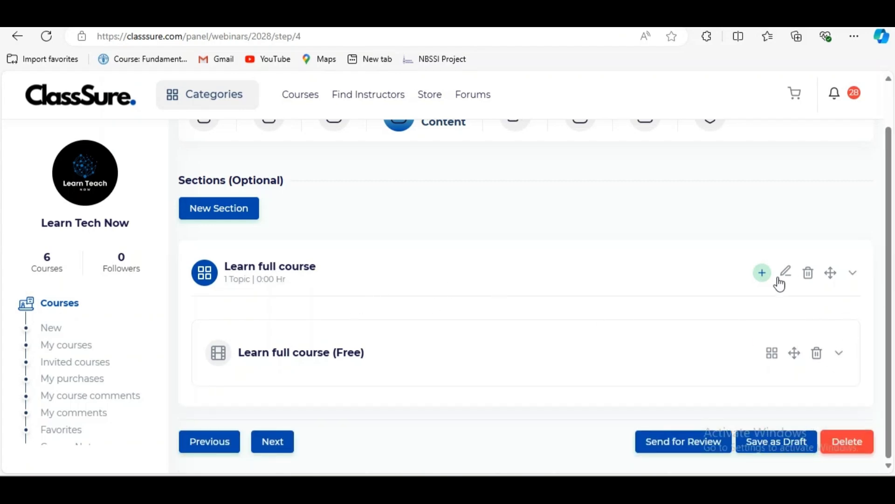
pyautogui.click(763, 273)
pyautogui.scroll(1, 365, 328)
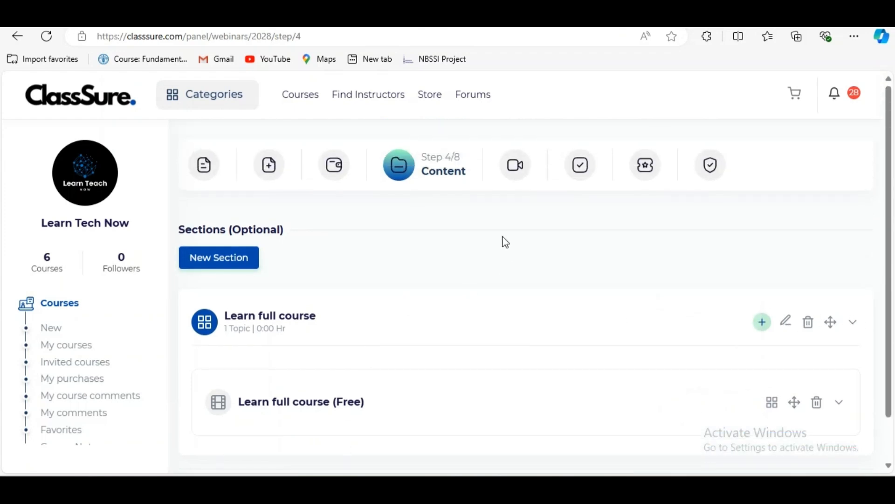
# Open the Prerequisites step of the course form
pyautogui.click(515, 172)
pyautogui.moveTo(487, 178); pyautogui.dragTo(550, 177)
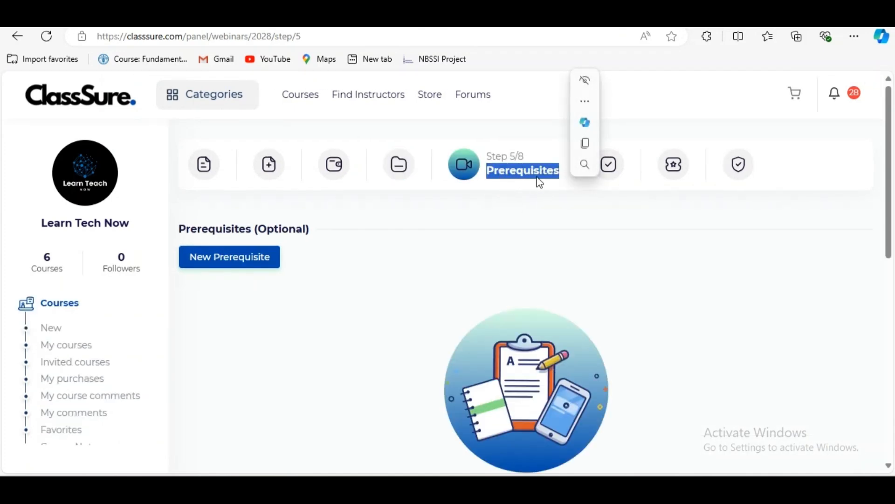
# Look over the optional Prerequisites and Related Courses sections of the course form
pyautogui.click(528, 215)
pyautogui.scroll(-7, 308, 280)
pyautogui.scroll(4, 242, 270)
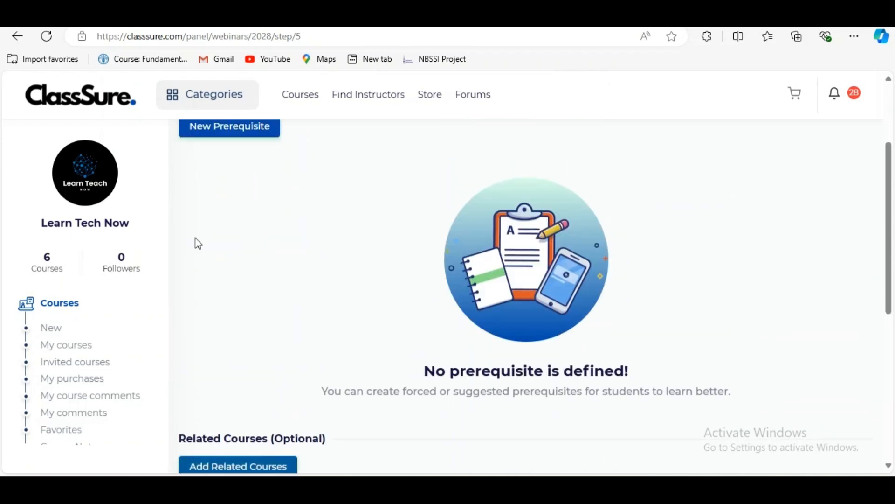
pyautogui.scroll(-4, 342, 304)
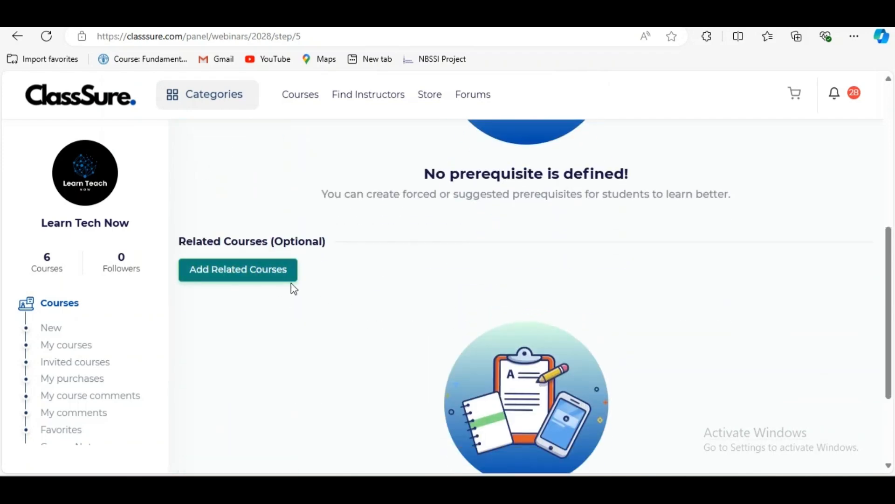
pyautogui.scroll(-3, 205, 288)
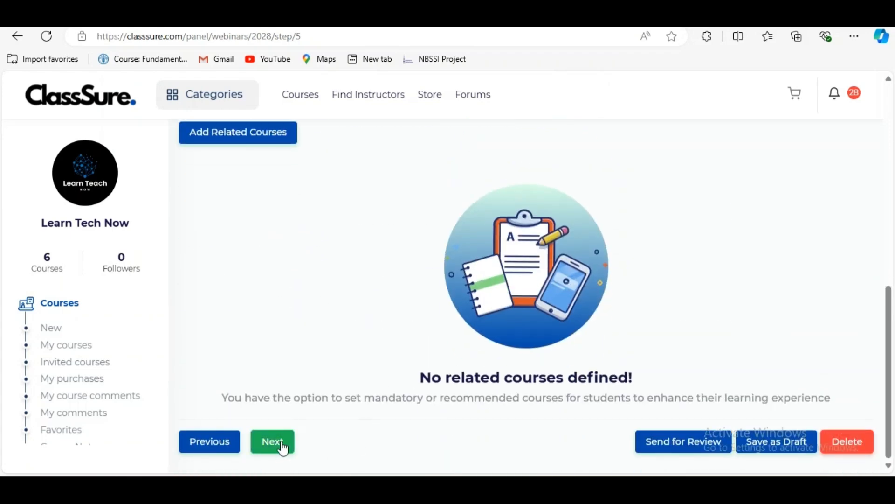
pyautogui.scroll(5, 345, 373)
pyautogui.scroll(3, 280, 261)
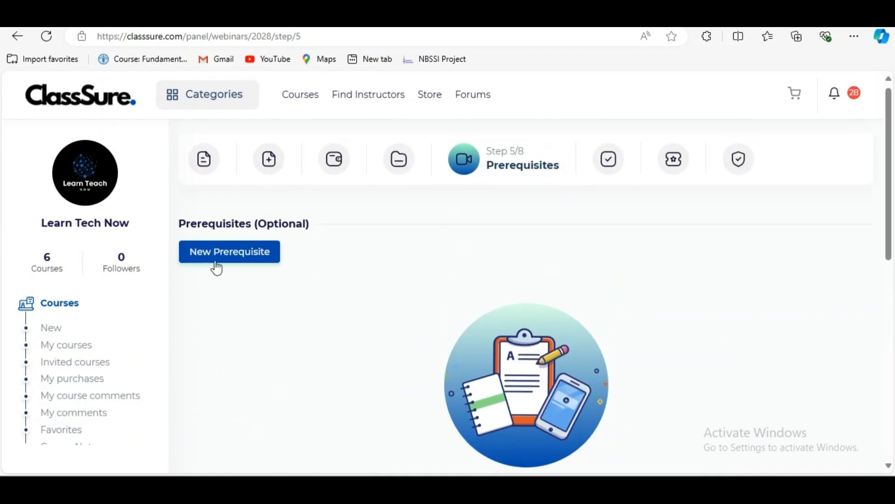
# Open a new prerequisite entry and examine its course search and the explanation of the Required setting
pyautogui.click(223, 259)
pyautogui.scroll(-3, 344, 325)
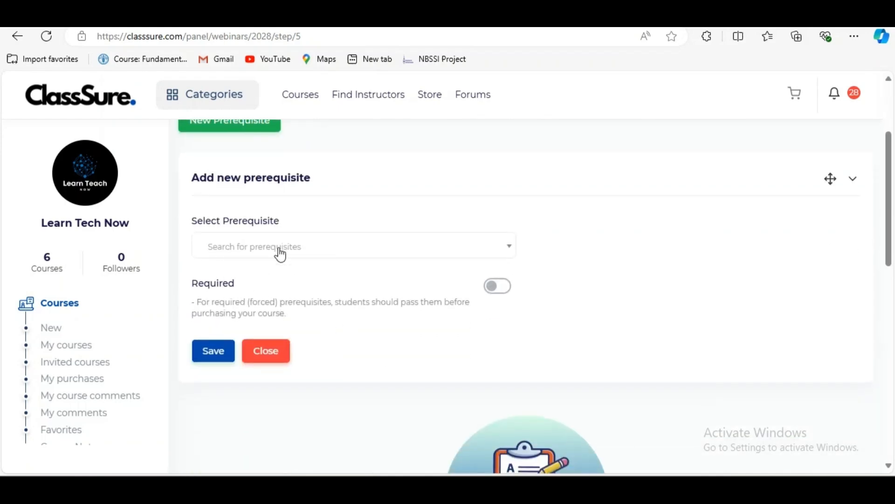
pyautogui.click(286, 260)
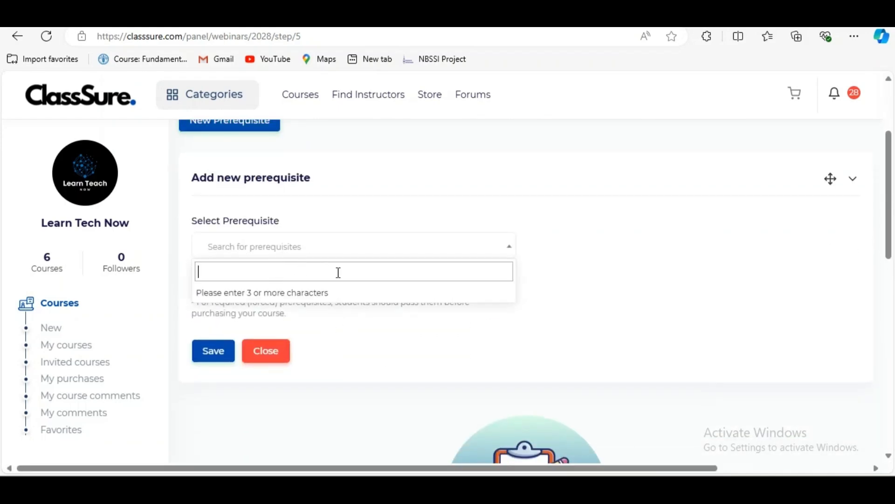
pyautogui.click(695, 312)
pyautogui.moveTo(204, 306); pyautogui.dragTo(286, 326)
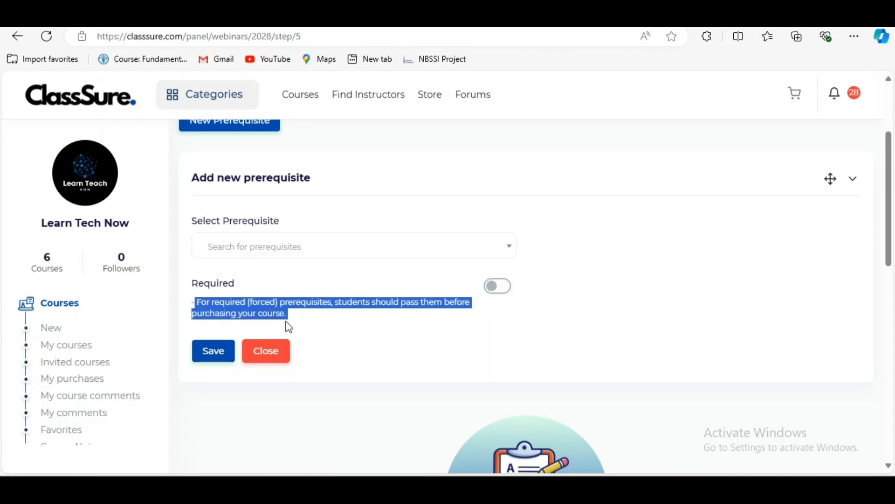
pyautogui.click(217, 304)
pyautogui.moveTo(199, 303); pyautogui.dragTo(310, 320)
pyautogui.click(310, 320)
pyautogui.scroll(3, 380, 345)
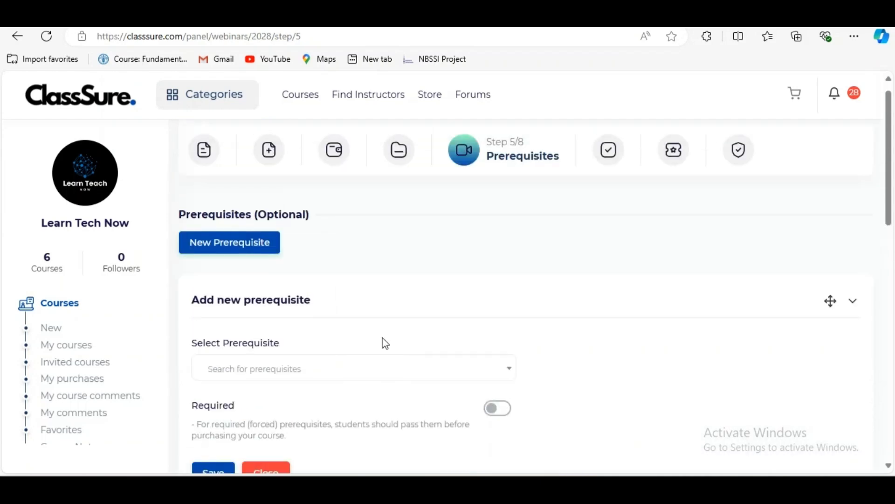
# Open the FAQ step of the course form and look over its optional sections
pyautogui.click(602, 170)
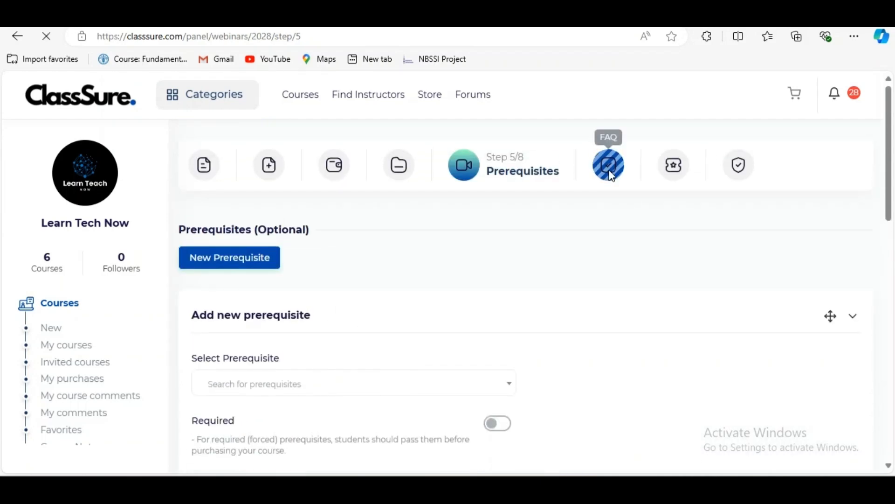
pyautogui.scroll(-10, 280, 326)
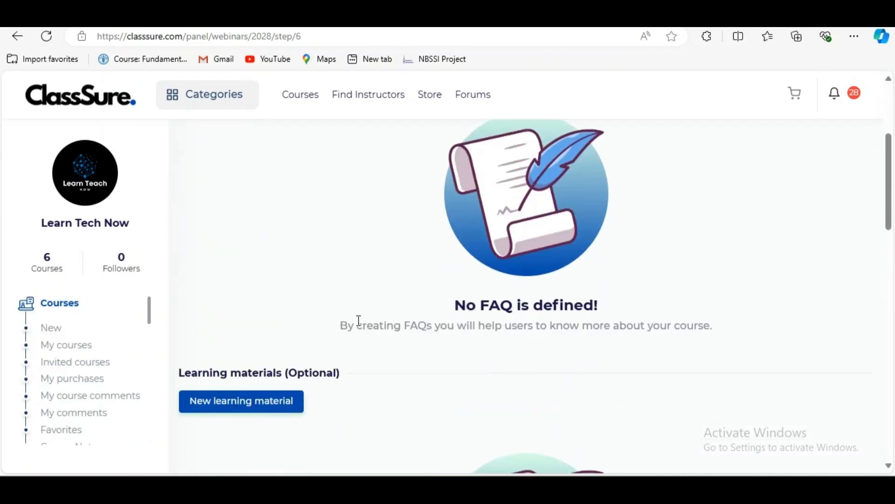
pyautogui.scroll(8, 262, 270)
pyautogui.moveTo(179, 176); pyautogui.dragTo(276, 170)
pyautogui.click(275, 184)
# Open a new FAQ entry and examine its language, title and answer fields
pyautogui.click(214, 203)
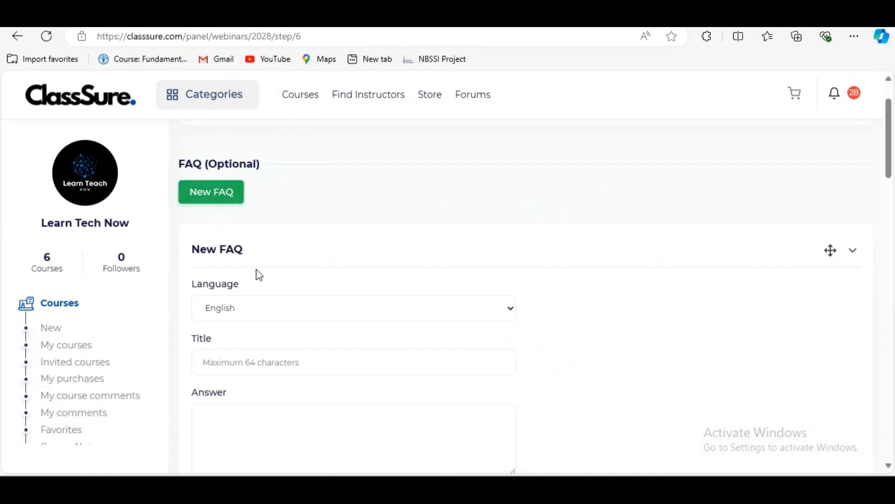
pyautogui.scroll(-2, 261, 331)
pyautogui.click(288, 295)
pyautogui.click(681, 318)
pyautogui.scroll(-1, 650, 364)
pyautogui.scroll(-10, 312, 370)
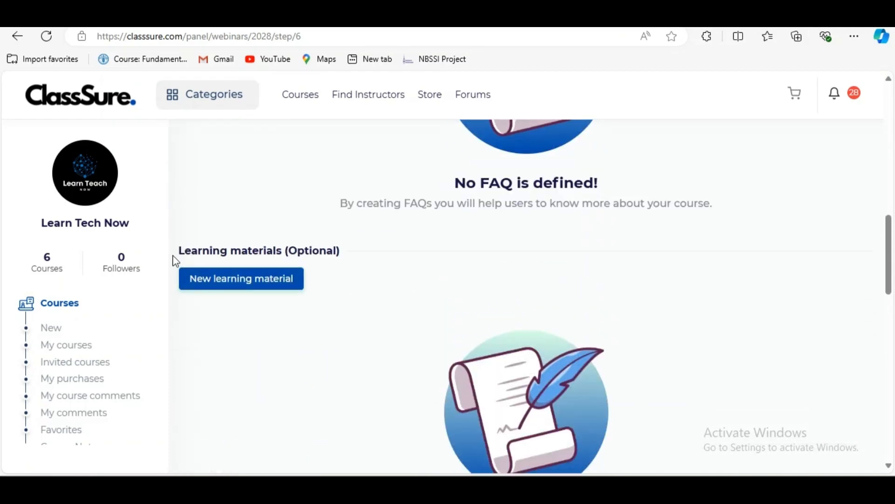
# Examine the optional Learning materials and Company logos sections of the FAQ step
pyautogui.moveTo(183, 251); pyautogui.dragTo(342, 252)
pyautogui.click(394, 294)
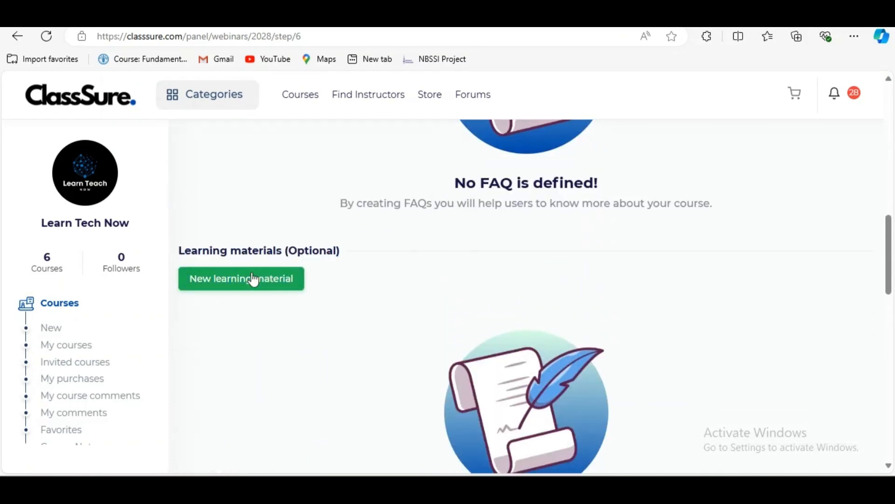
pyautogui.scroll(-4, 287, 304)
pyautogui.scroll(-3, 221, 426)
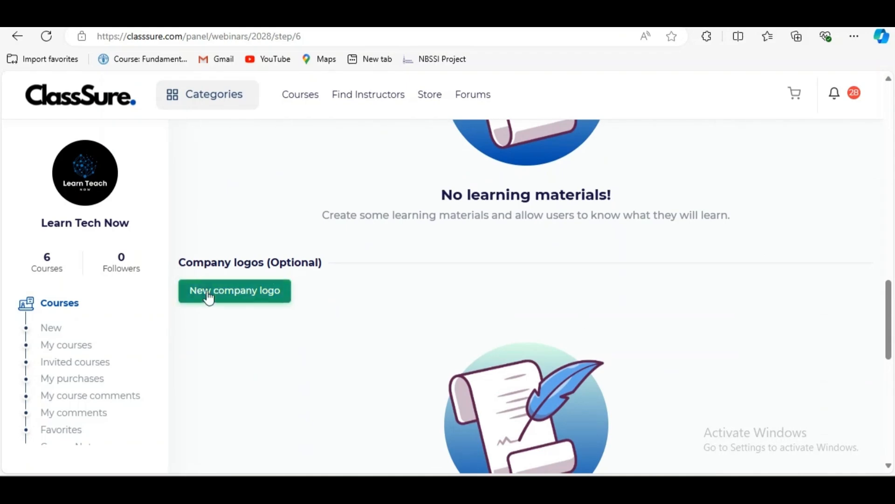
pyautogui.moveTo(180, 260); pyautogui.dragTo(280, 262)
pyautogui.click(444, 292)
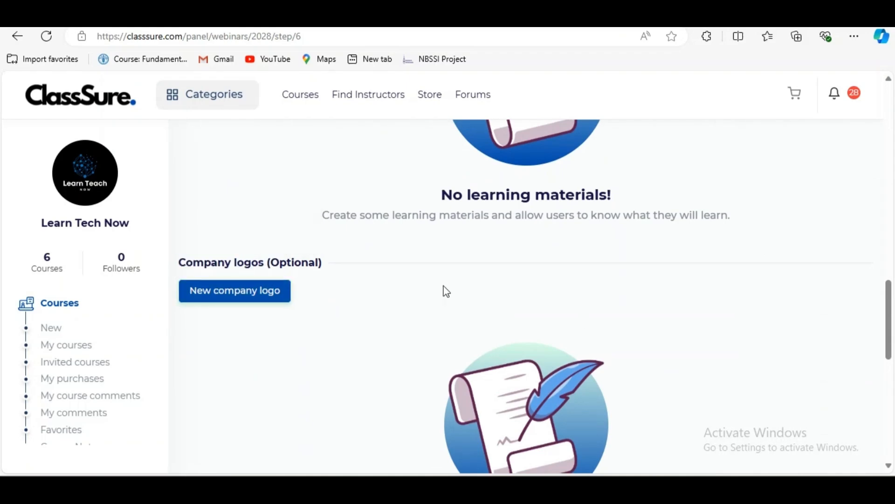
# Examine the optional Requirements section and look back over the rest of the FAQ step
pyautogui.scroll(-6, 452, 323)
pyautogui.scroll(-4, 334, 319)
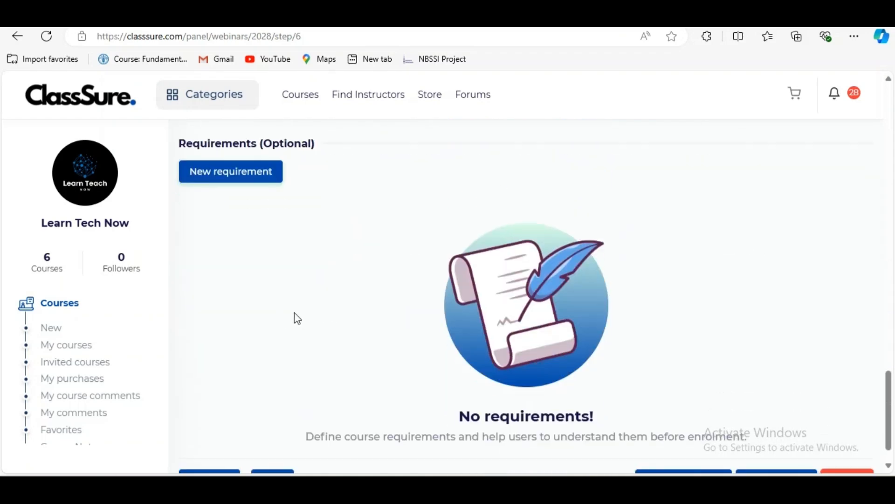
pyautogui.scroll(-1, 303, 331)
pyautogui.scroll(12, 397, 374)
pyautogui.scroll(-6, 392, 363)
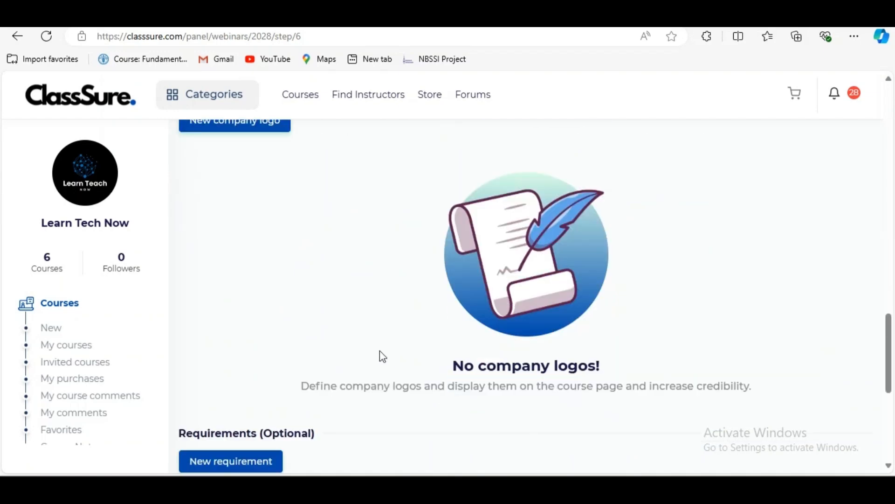
pyautogui.scroll(-7, 326, 391)
pyautogui.scroll(15, 683, 294)
pyautogui.scroll(10, 679, 296)
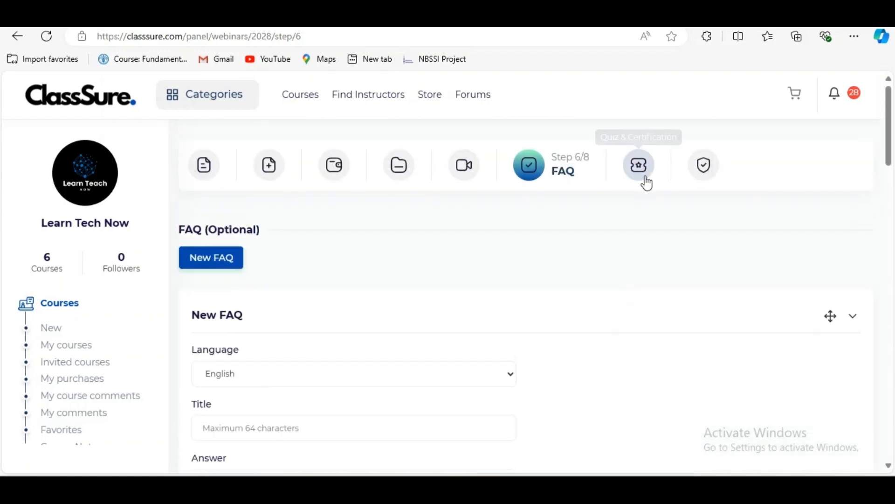
# Open the Quiz & Certification step and examine a new quiz's title, time, attempts, pass mark, expiry and certificate settings
pyautogui.click(642, 170)
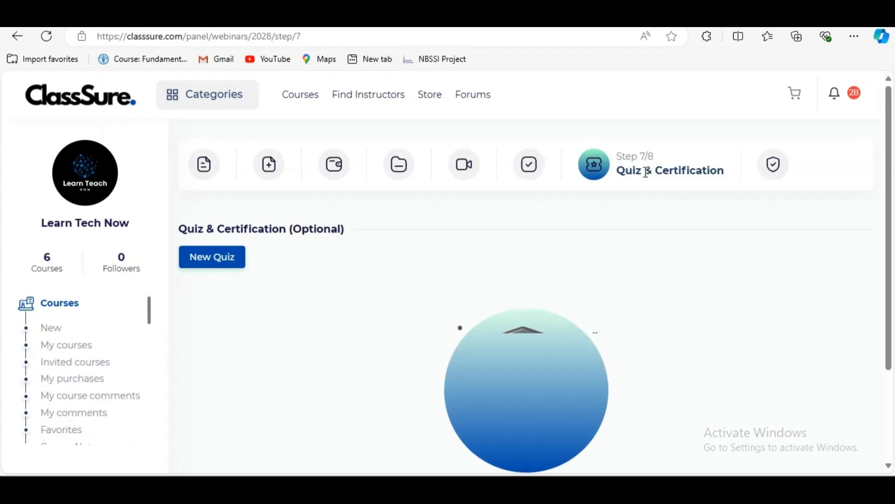
pyautogui.click(212, 258)
pyautogui.scroll(-3, 361, 349)
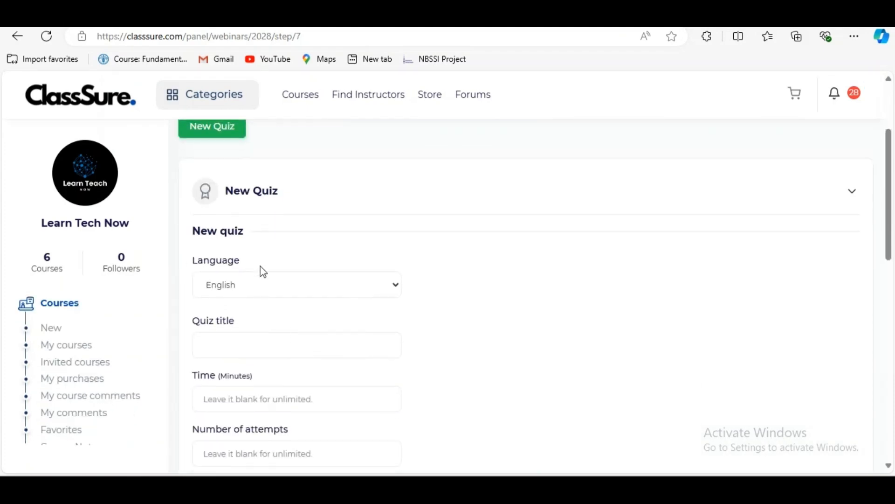
pyautogui.moveTo(274, 194); pyautogui.dragTo(226, 194)
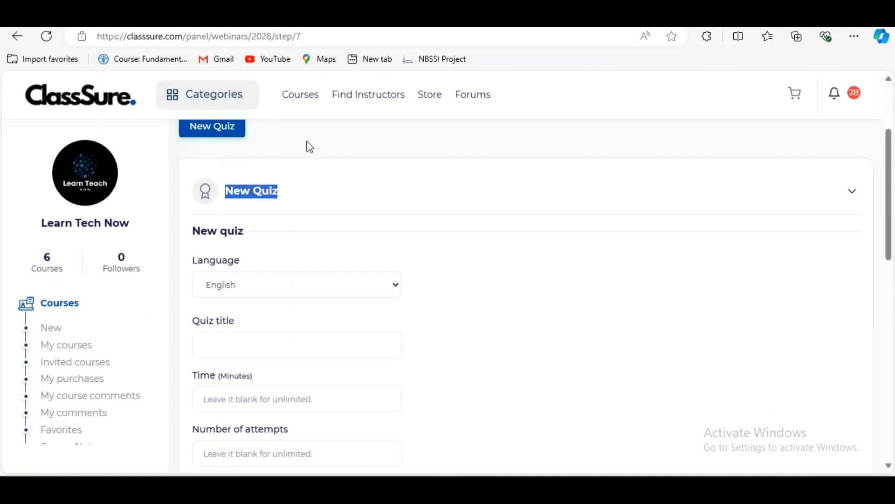
pyautogui.scroll(-4, 269, 232)
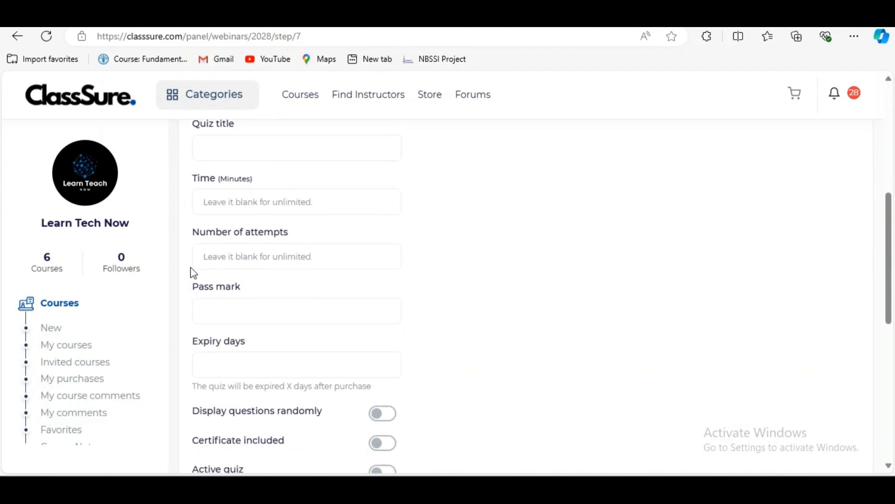
pyautogui.scroll(-3, 351, 299)
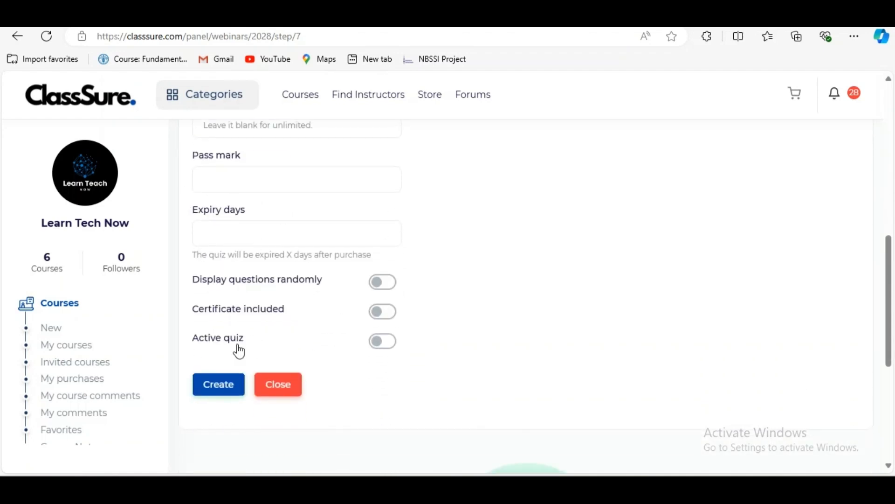
pyautogui.scroll(-6, 327, 387)
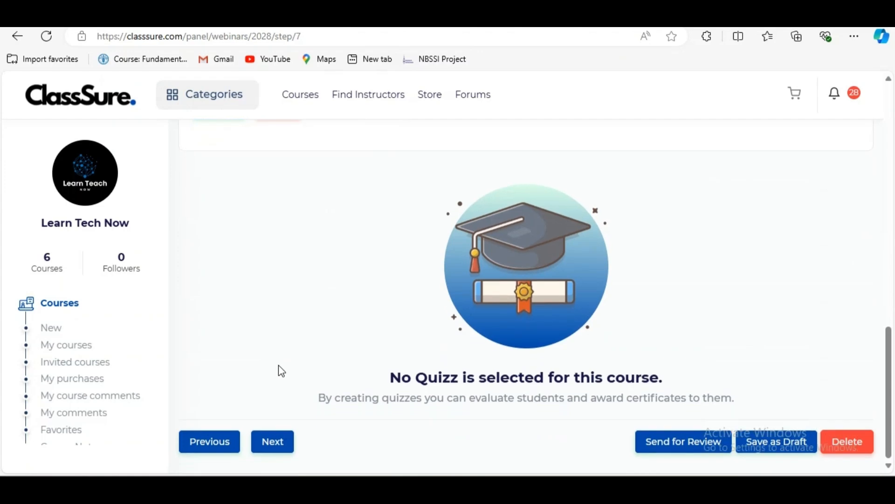
# Open the Message to reviewer step and check its message field and the terms & rules agreement switch
pyautogui.scroll(10, 486, 326)
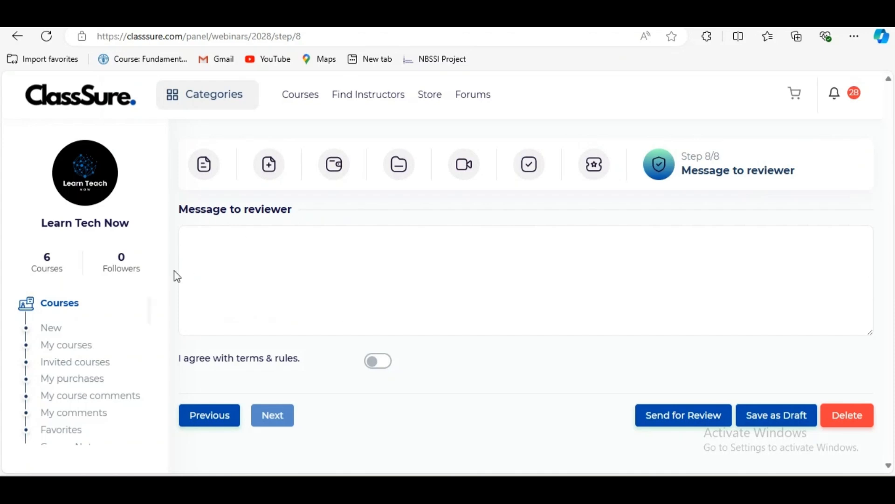
pyautogui.click(380, 369)
pyautogui.click(377, 371)
pyautogui.click(373, 372)
pyautogui.moveTo(186, 208); pyautogui.dragTo(316, 216)
pyautogui.click(394, 217)
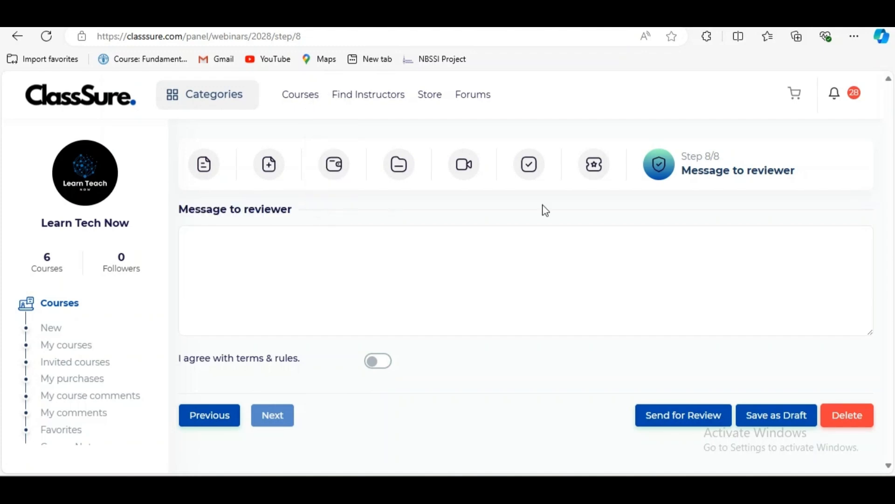